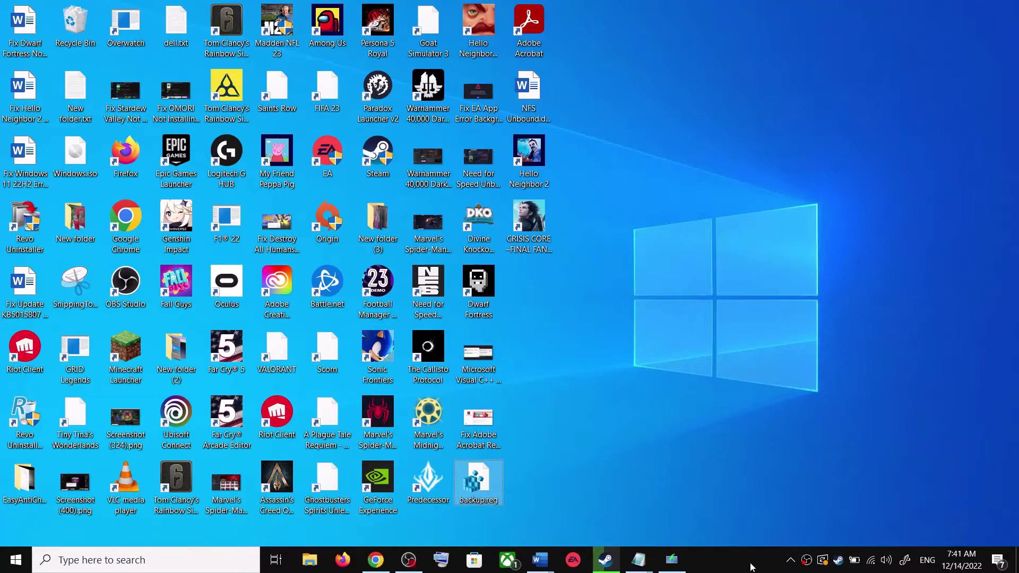
Step: Bring the 'Fix Update KB5015807 Not Installing On Windows 10' Word document to the front
mouse_move(539, 560)
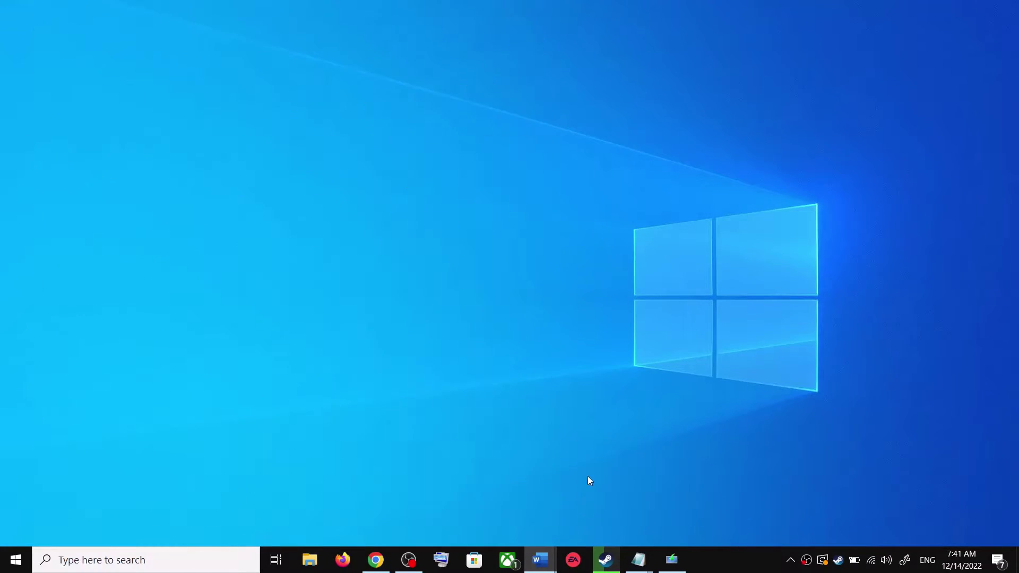
click(588, 476)
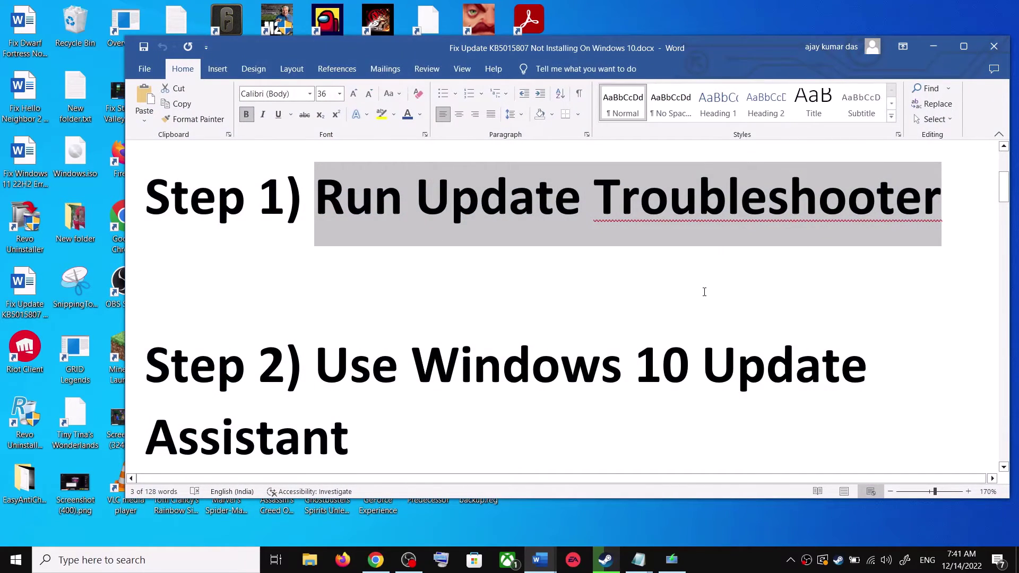
Step: Run the Windows Update troubleshooter from Update & Security's additional troubleshooters
key(super+i)
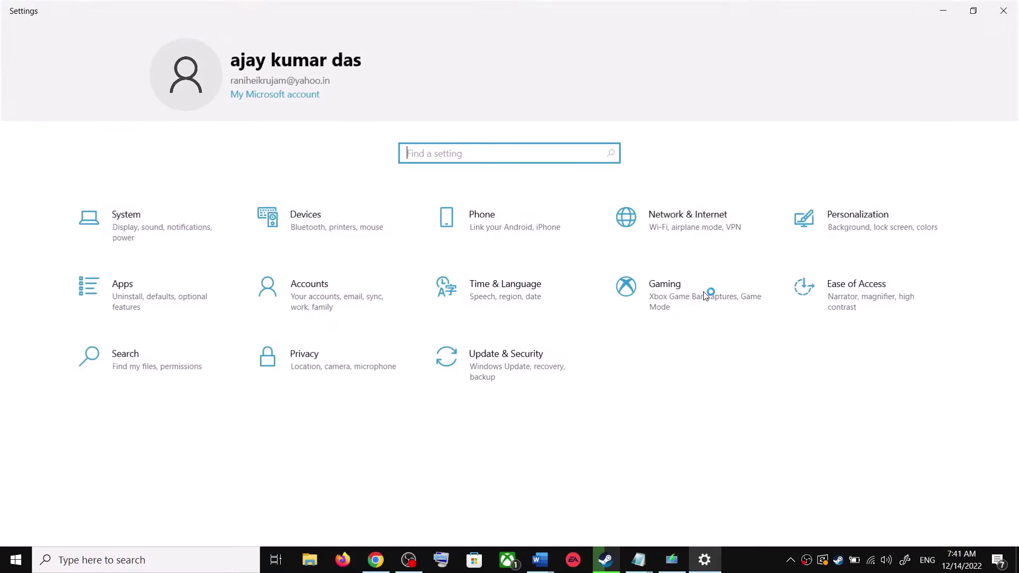
click(520, 369)
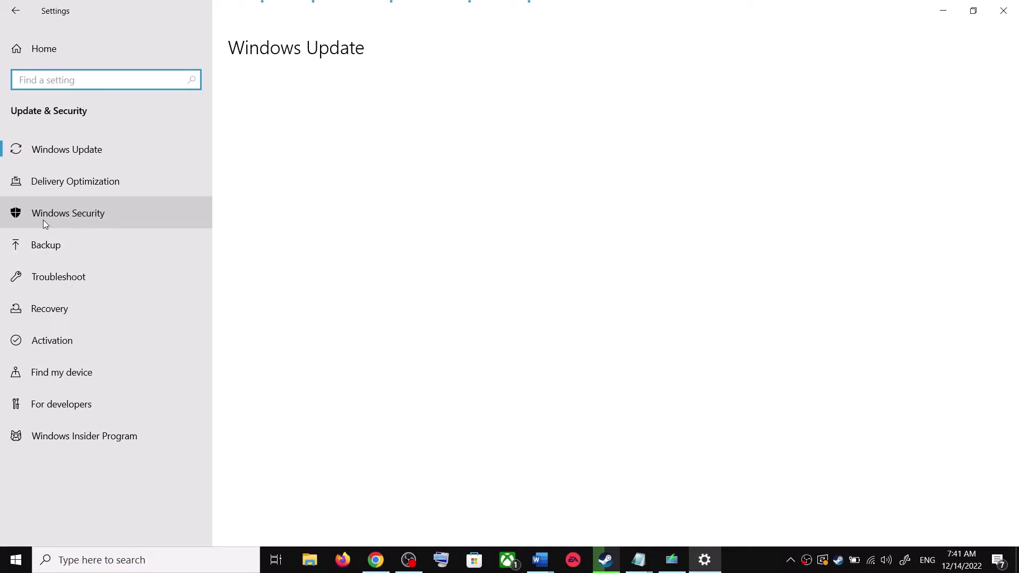
click(81, 277)
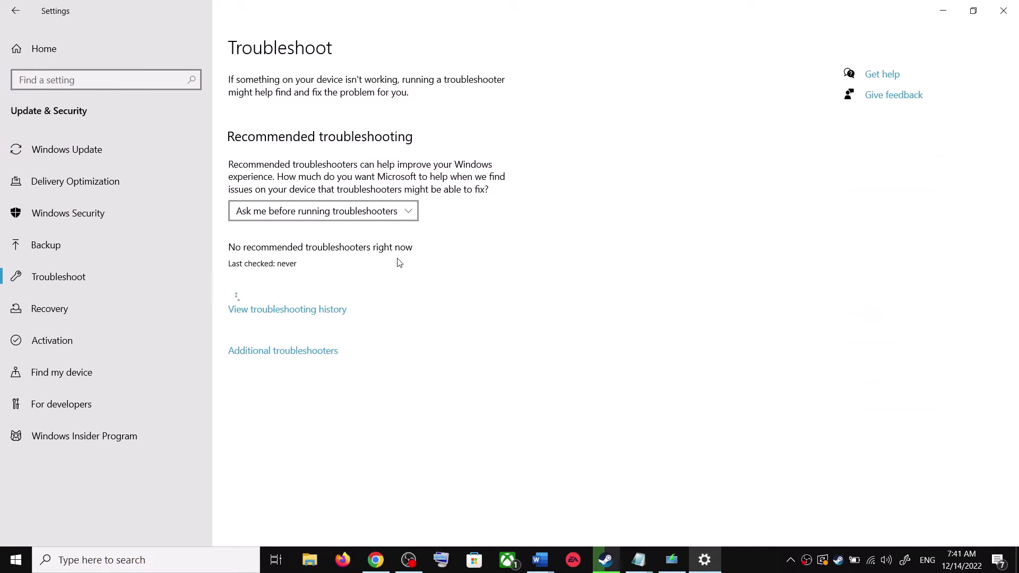
click(293, 354)
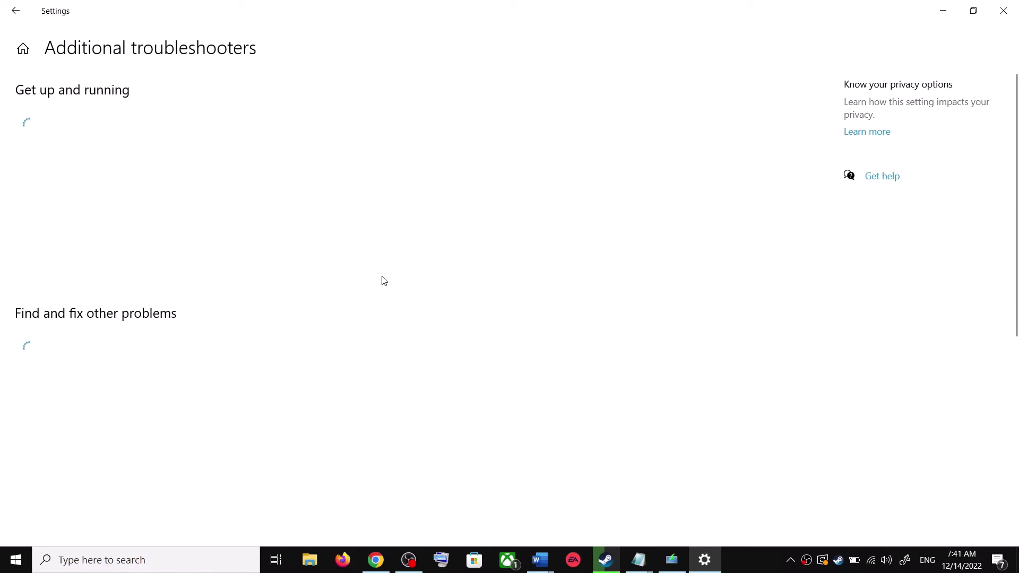
click(124, 266)
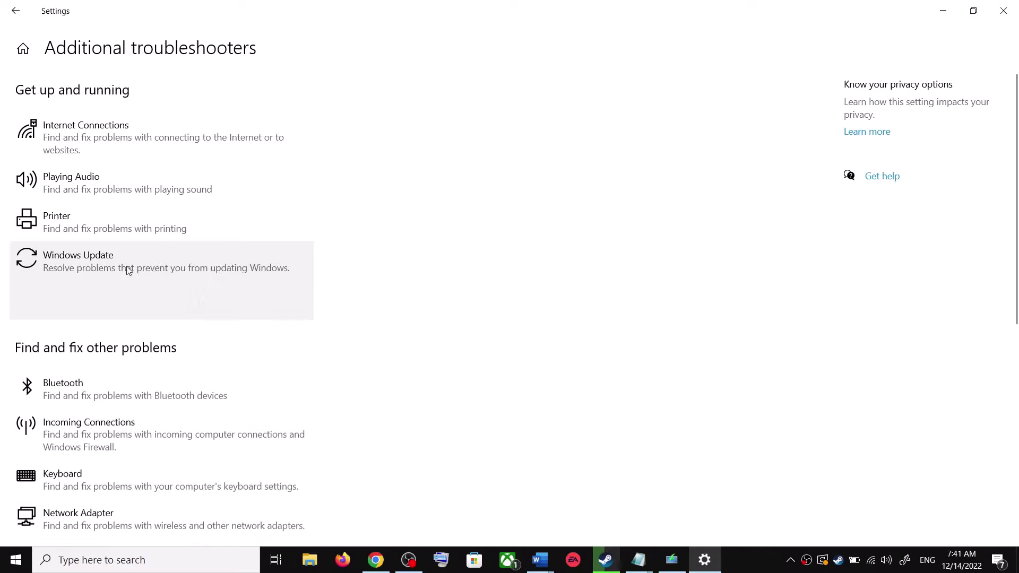
click(233, 303)
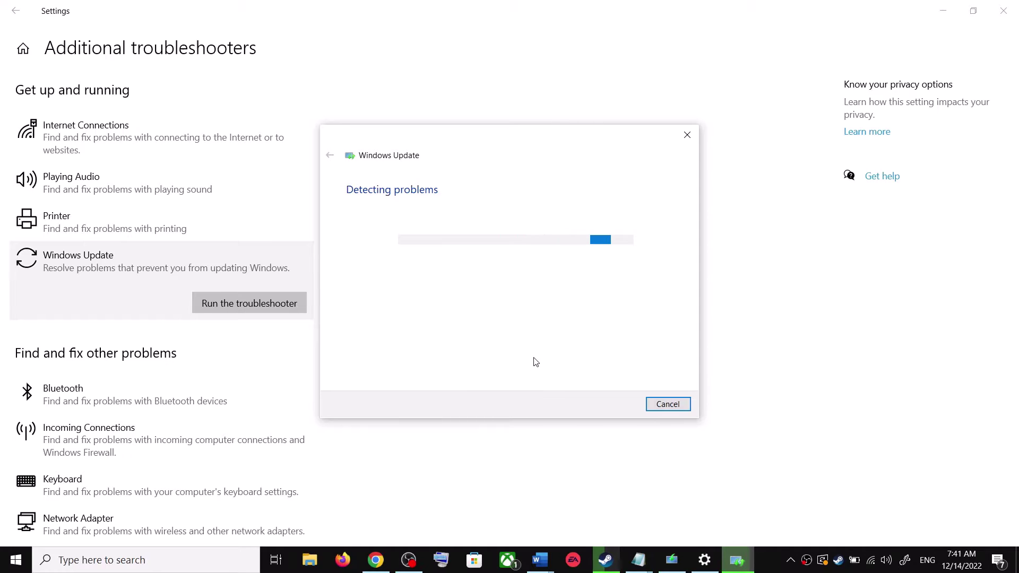
key(super)
click(16, 531)
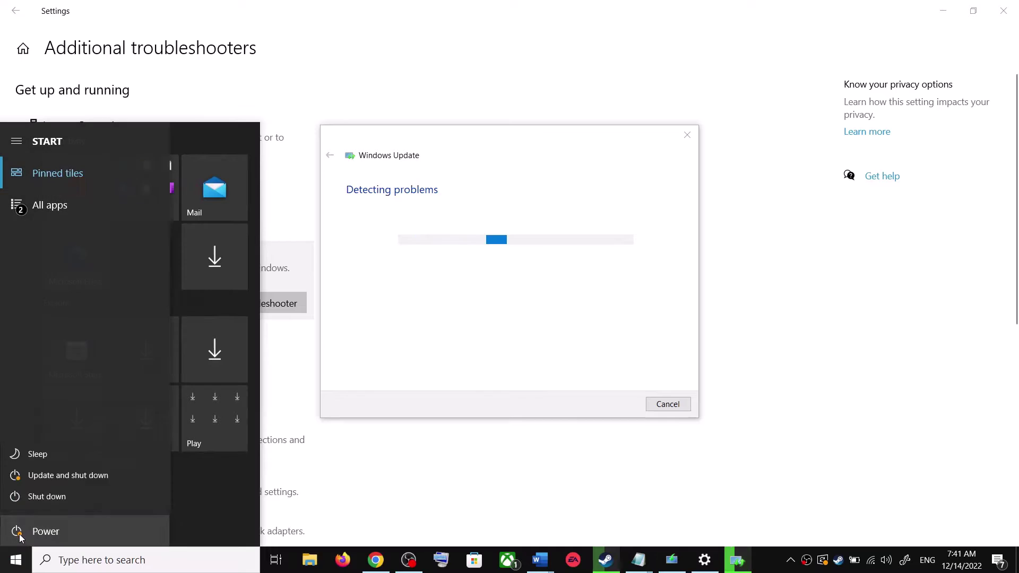
click(597, 194)
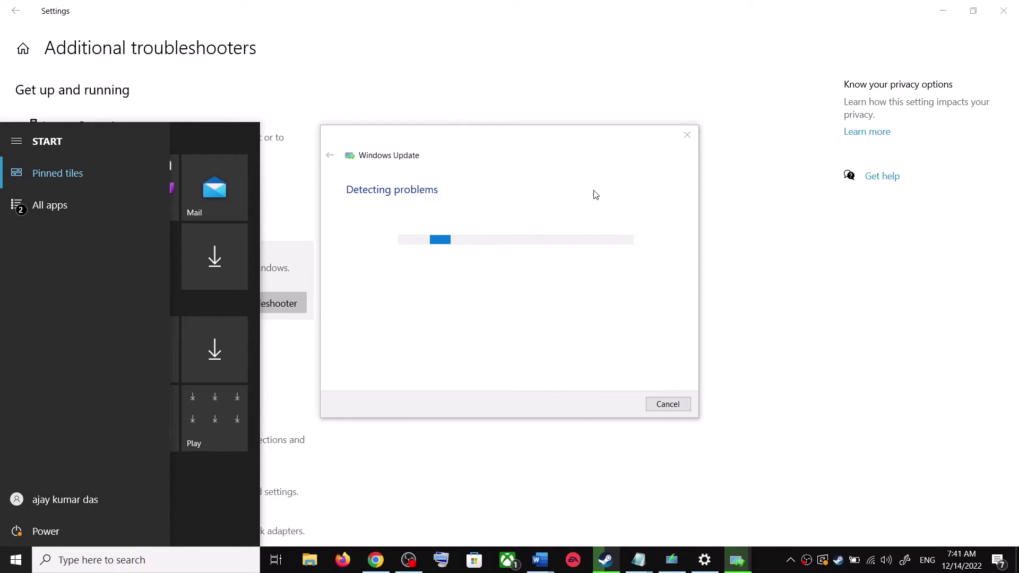
click(695, 207)
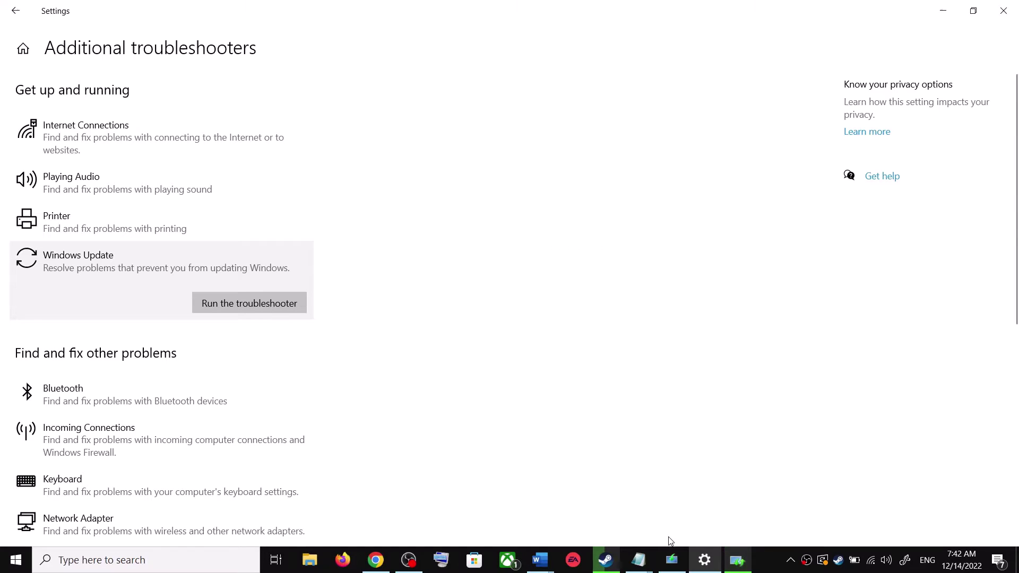
Step: Return to the Word guide and select the Step 2 Update Assistant download link
click(552, 560)
click(614, 526)
drag(940, 204, 317, 204)
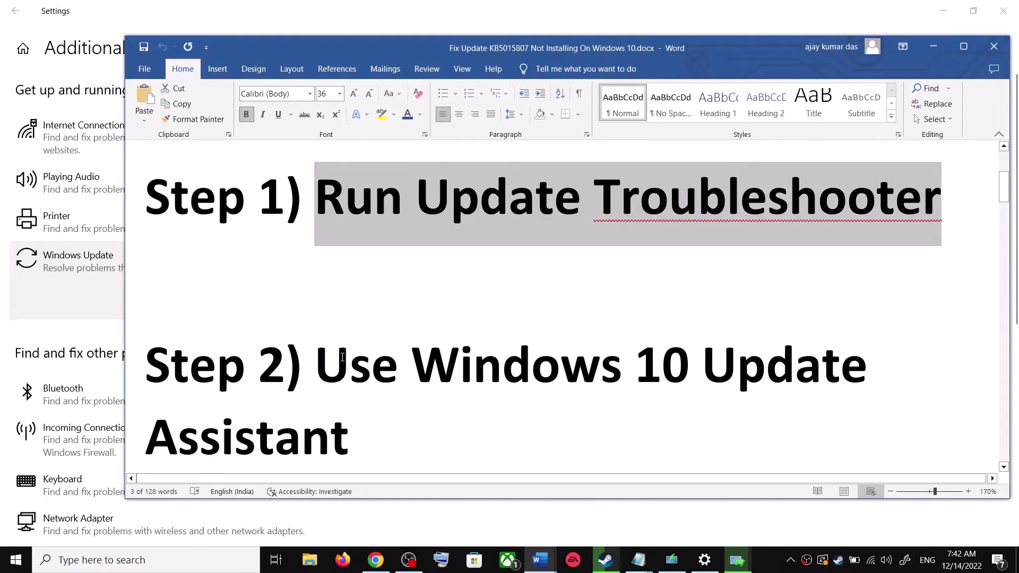
scroll(340, 339, down, 1)
drag(337, 314, 359, 404)
scroll(359, 404, down, 1)
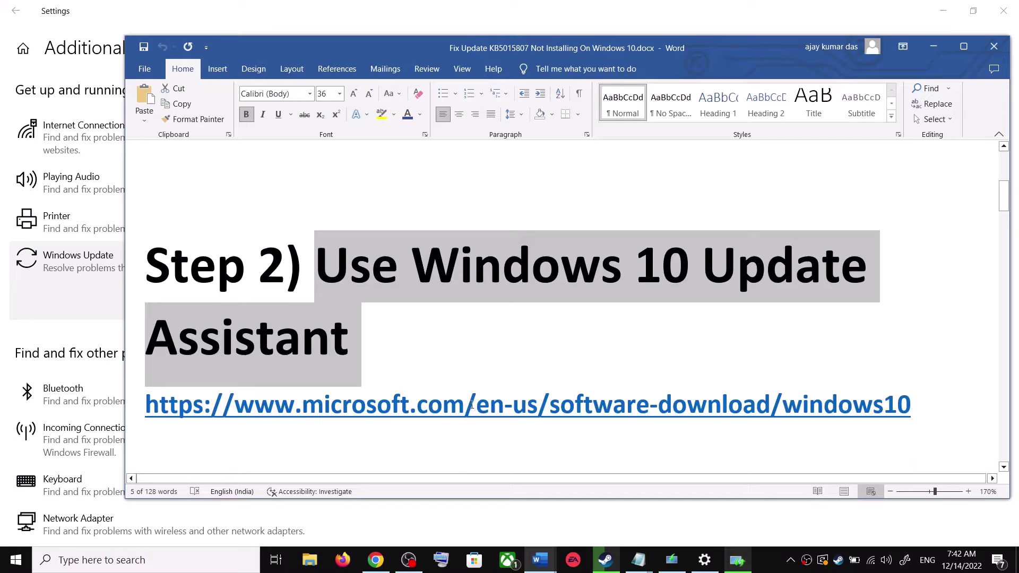
drag(916, 395, 431, 398)
drag(238, 407, 238, 408)
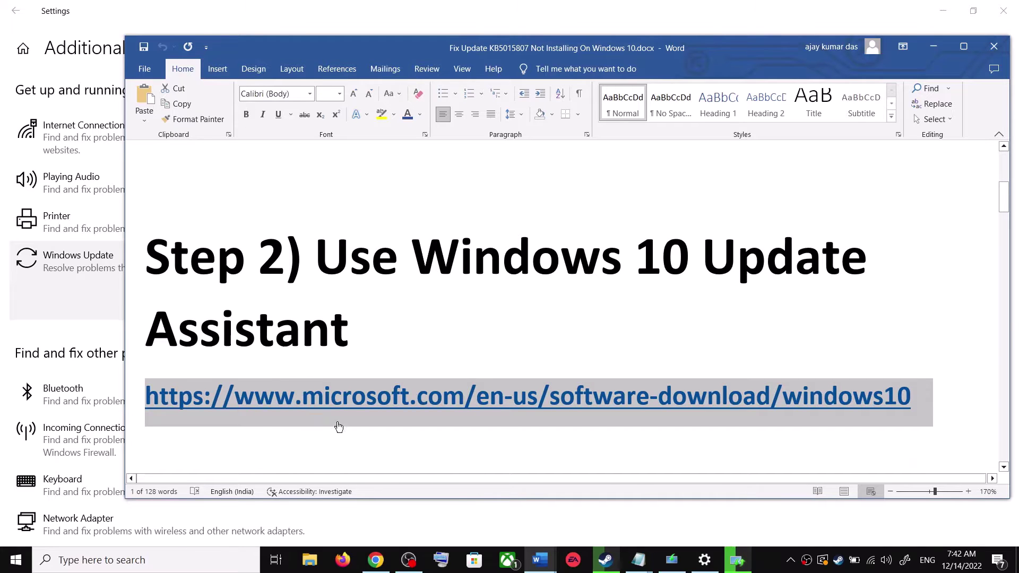
Step: Click Update now on the Download Windows 10 page to download the Update Assistant
click(383, 567)
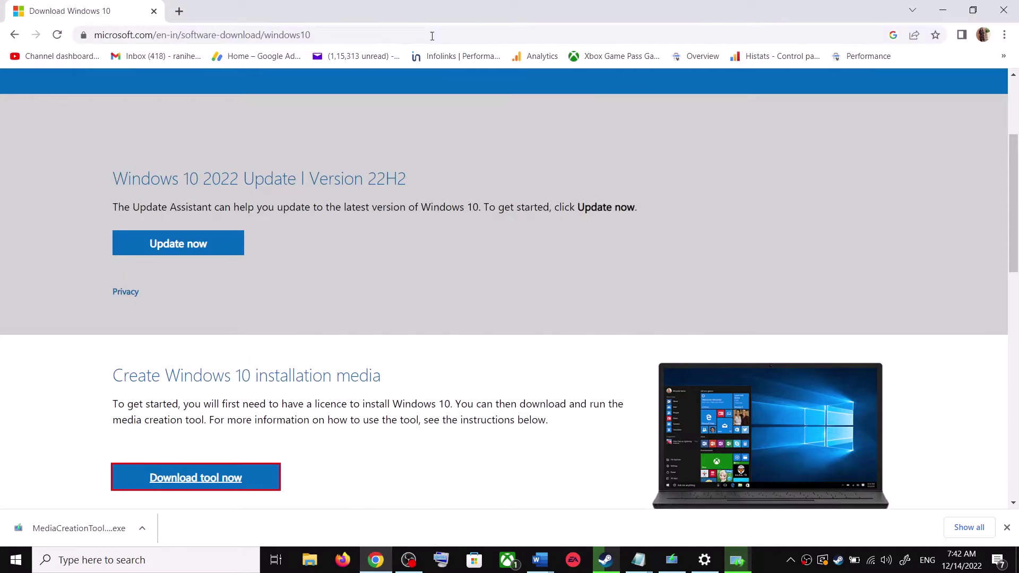
scroll(225, 295, up, 3)
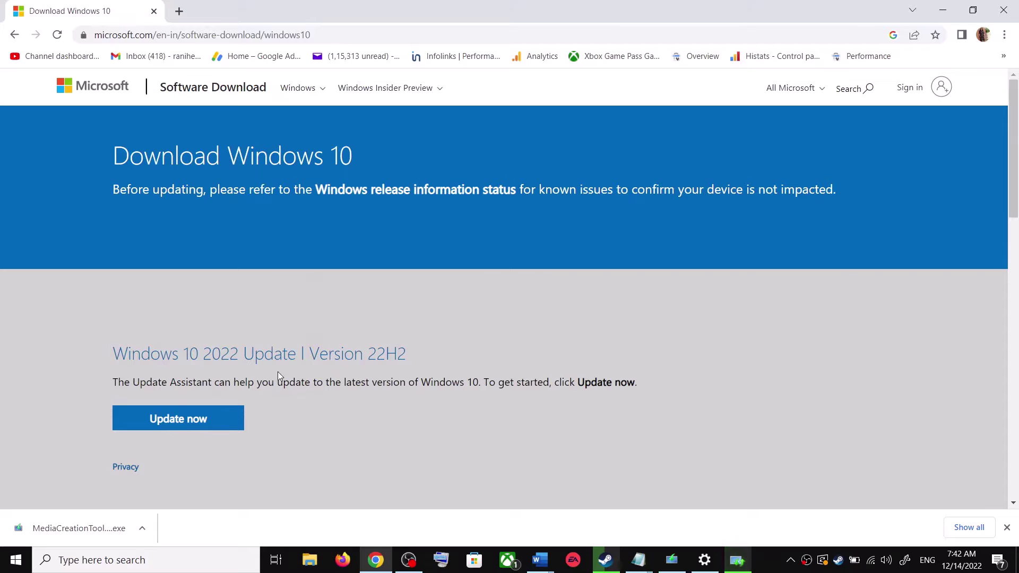
drag(130, 382, 210, 412)
click(206, 416)
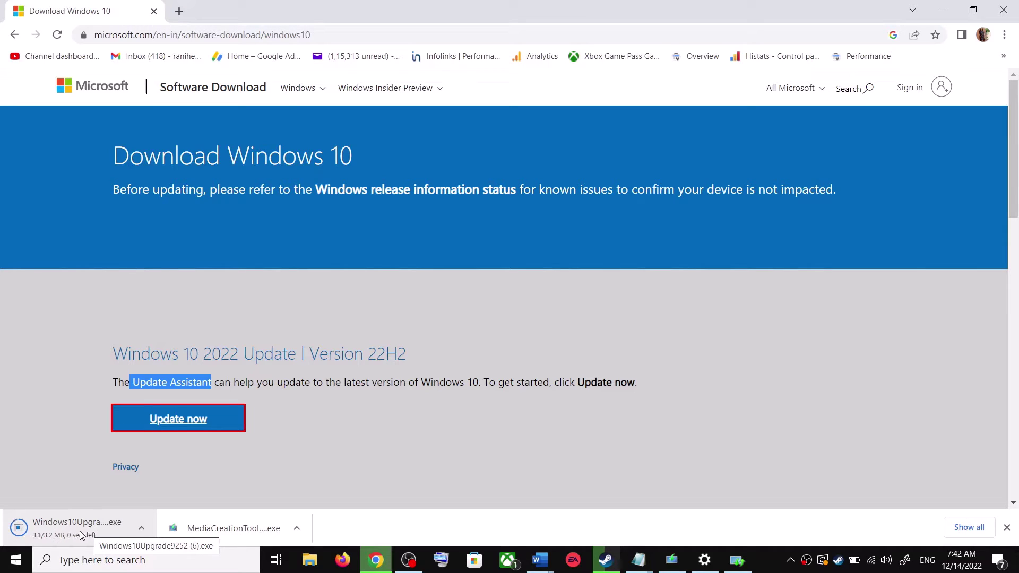
Step: Run the downloaded Windows10Upgrade installer and close it after it confirms the latest version
click(63, 528)
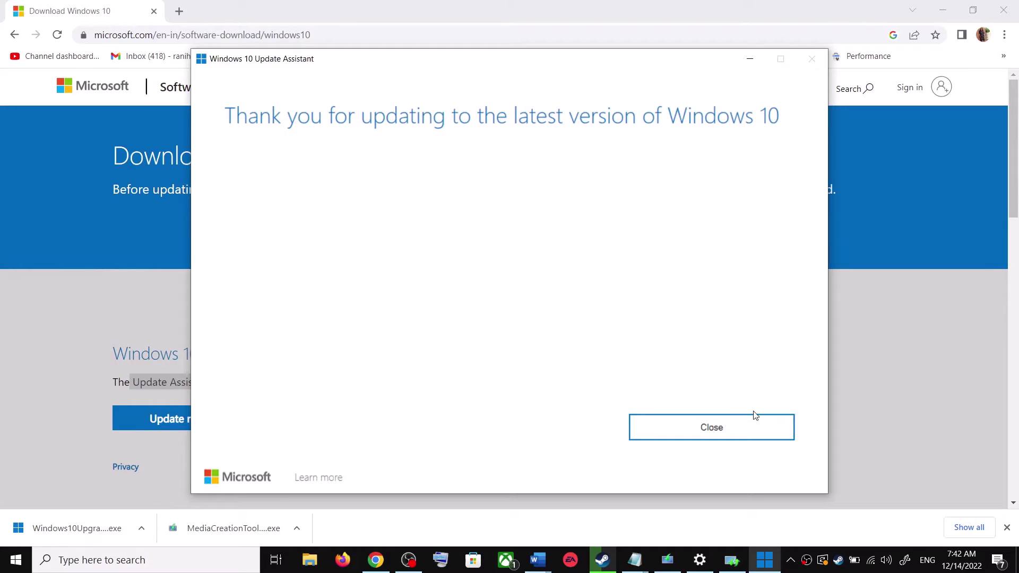
click(742, 430)
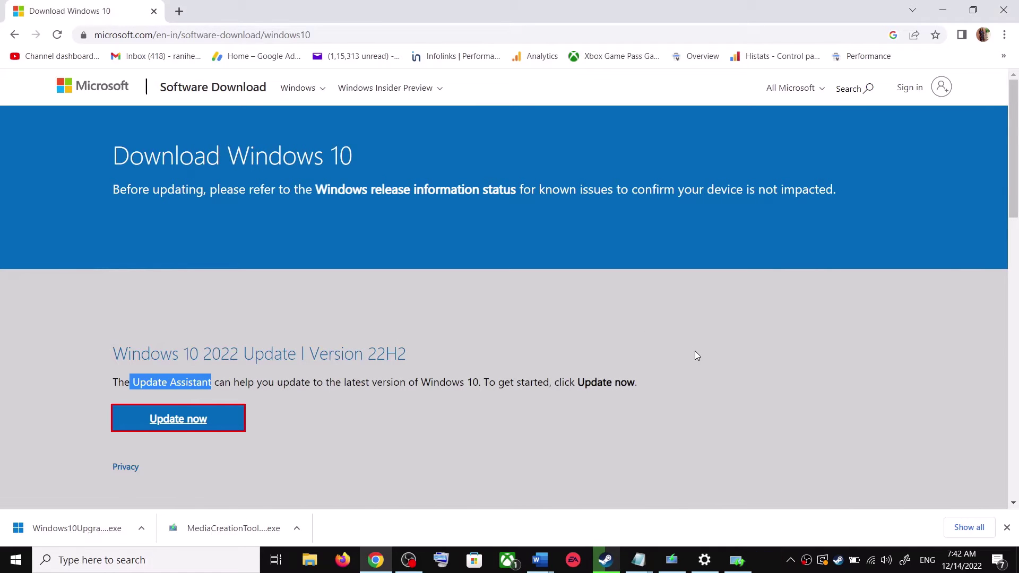
Step: Copy the guide's Step 3 reset commands from SC config onward, then search for Notepad
click(545, 561)
click(632, 528)
scroll(417, 358, down, 5)
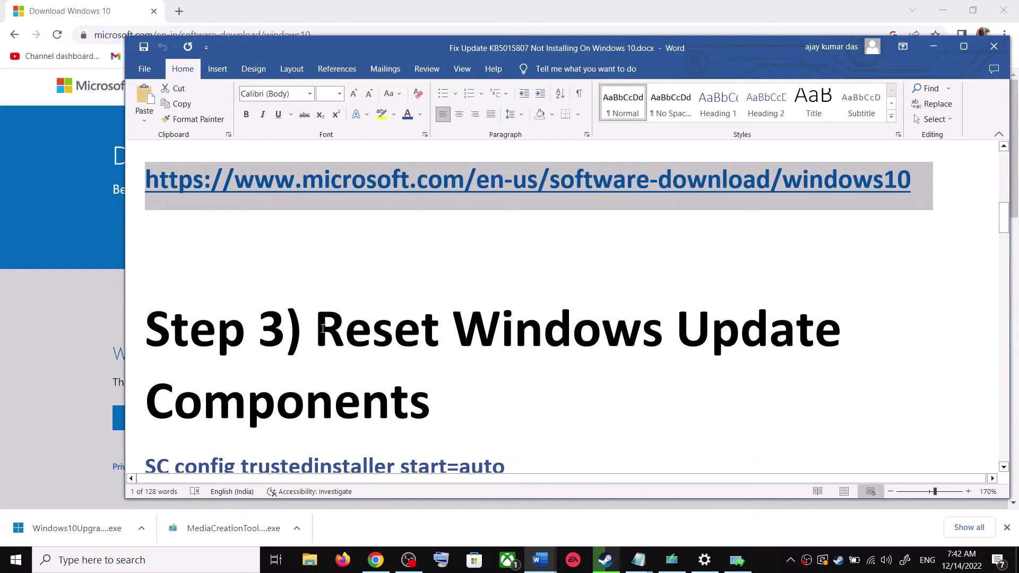
drag(323, 328, 431, 403)
scroll(401, 382, down, 2)
click(148, 356)
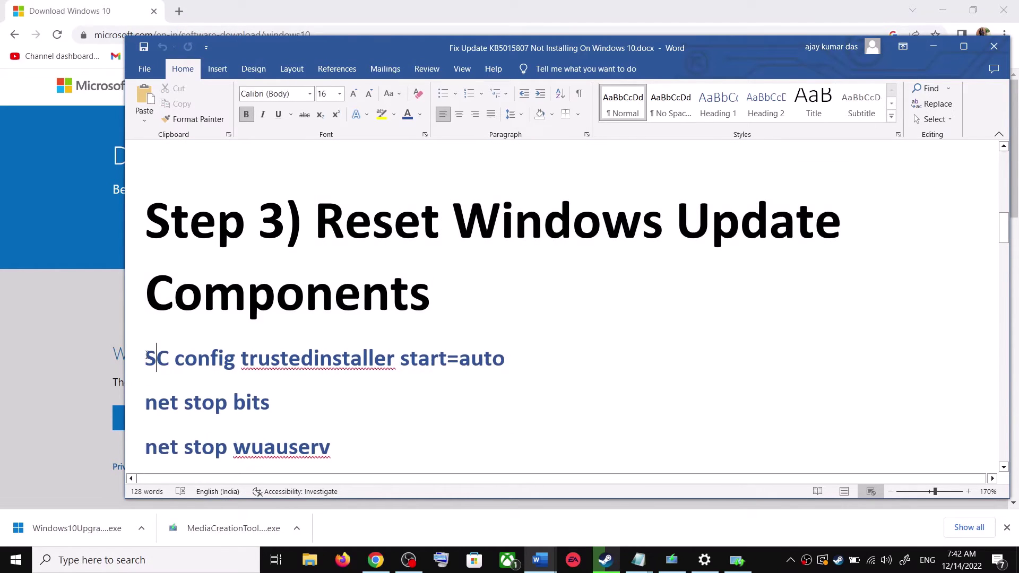
drag(148, 356, 332, 457)
scroll(332, 457, down, 1)
right_click(271, 299)
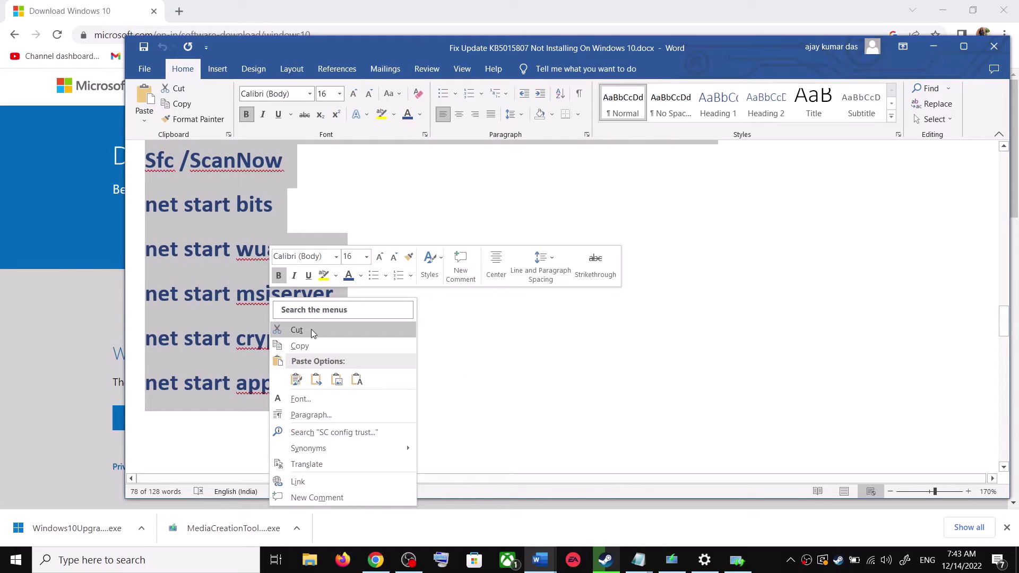
click(313, 346)
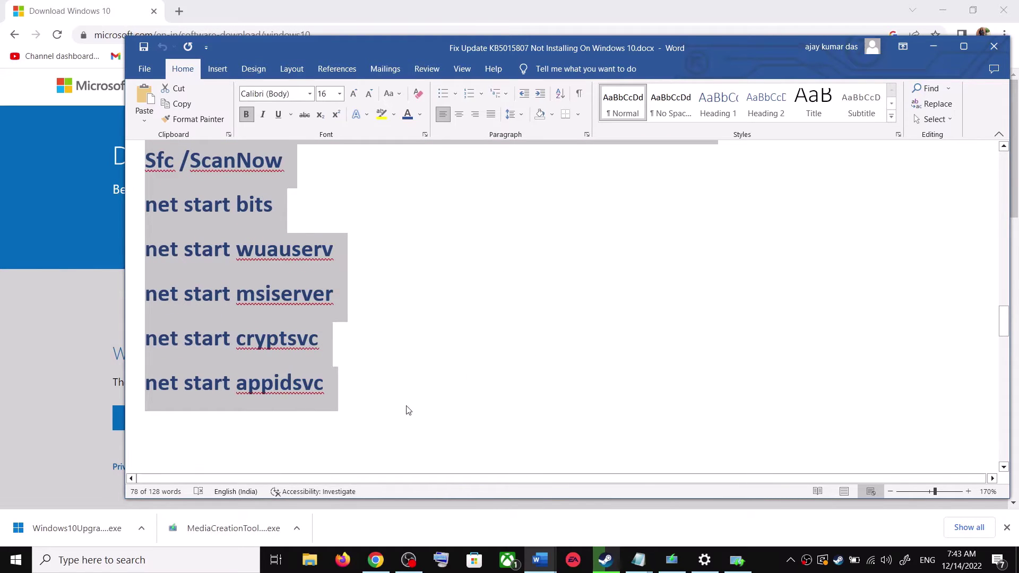
click(179, 570)
Step: Open Notepad, paste the copied reset commands, and start Save As
text(ote)
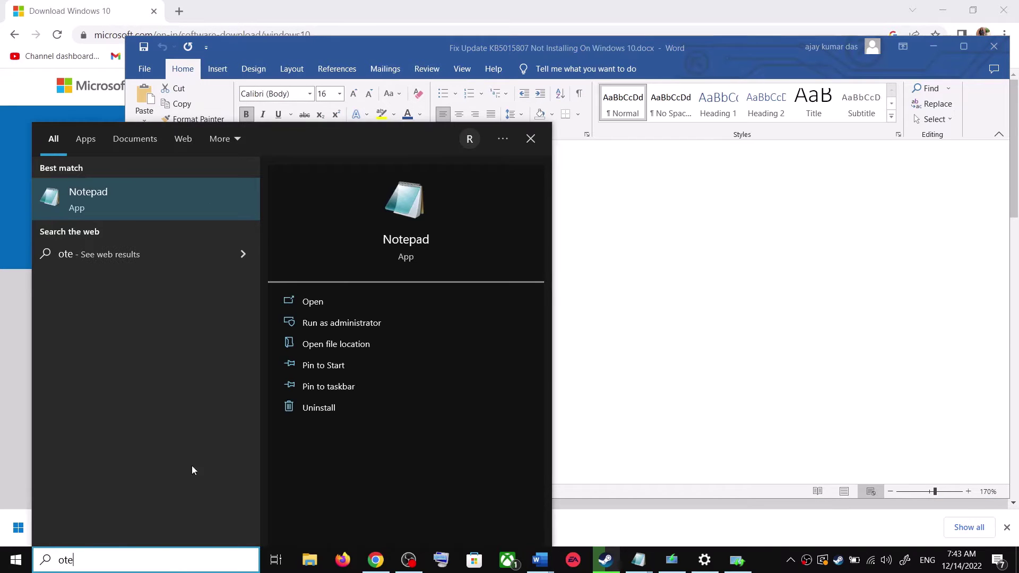
click(171, 187)
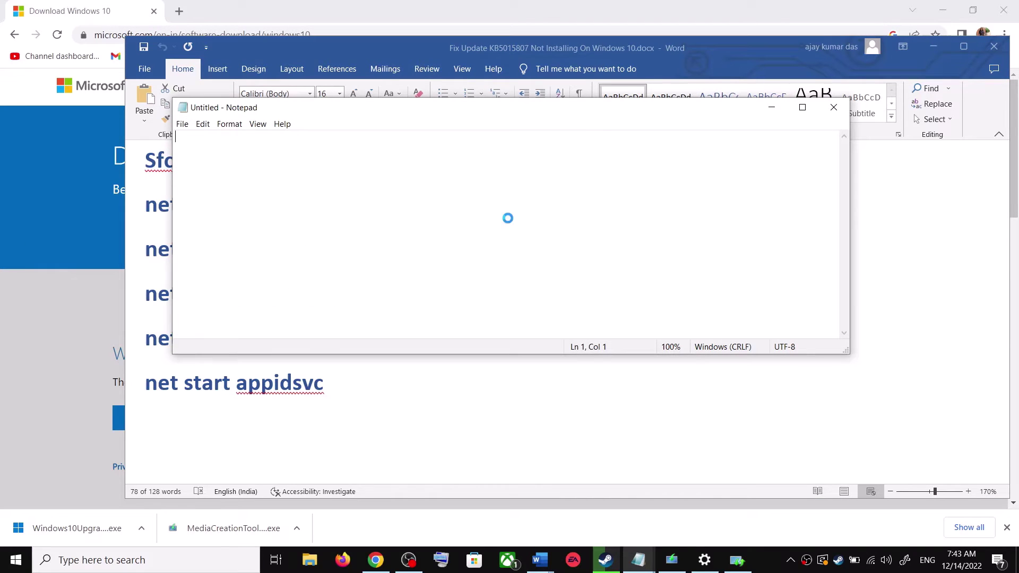
key(ctrl+v)
scroll(314, 247, up, 3)
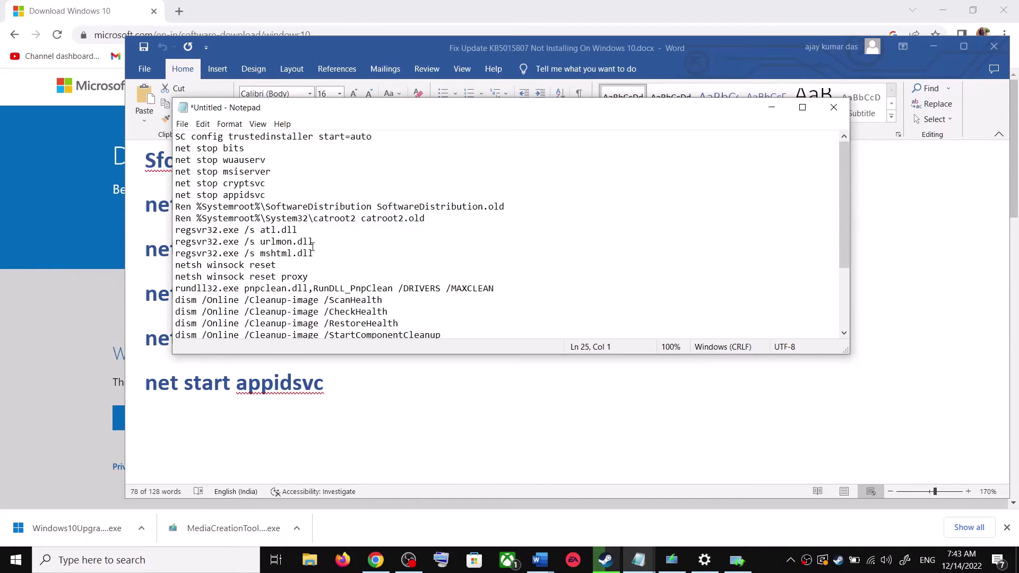
click(182, 123)
click(210, 191)
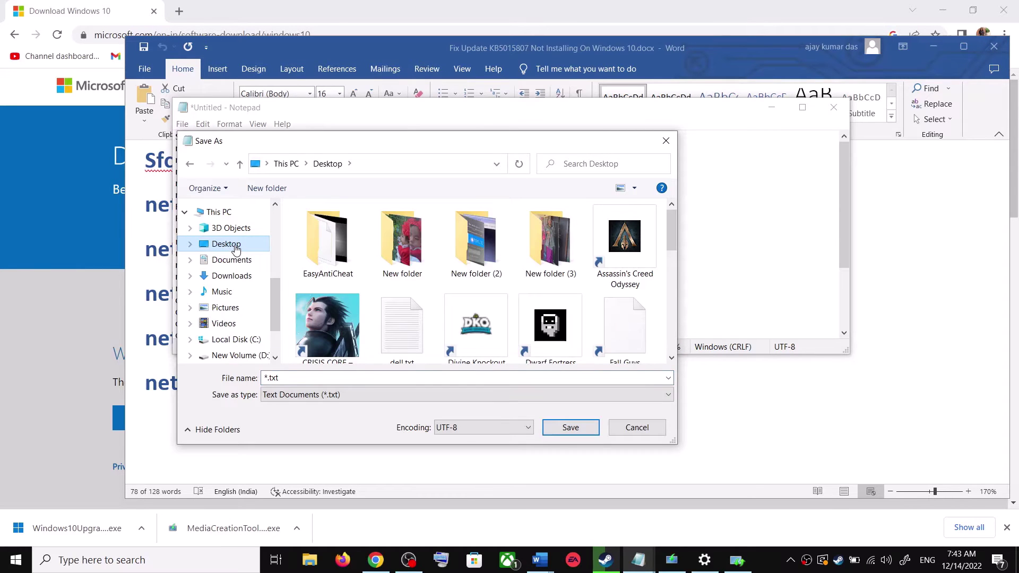
Step: Save the file as Wufix.bat with Save as type set to All Files (*.*)
key(alt+Tab)
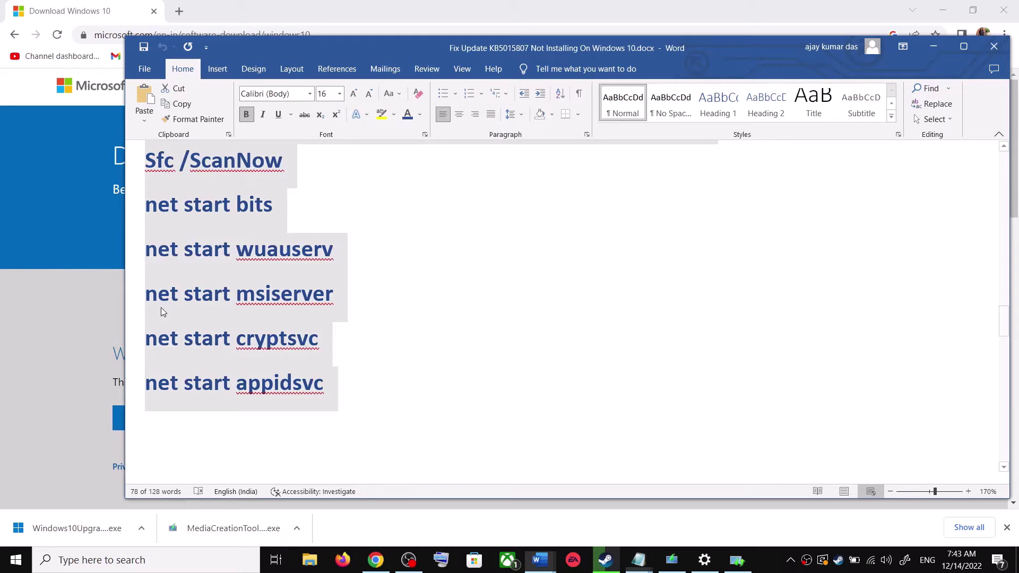
scroll(273, 331, down, 3)
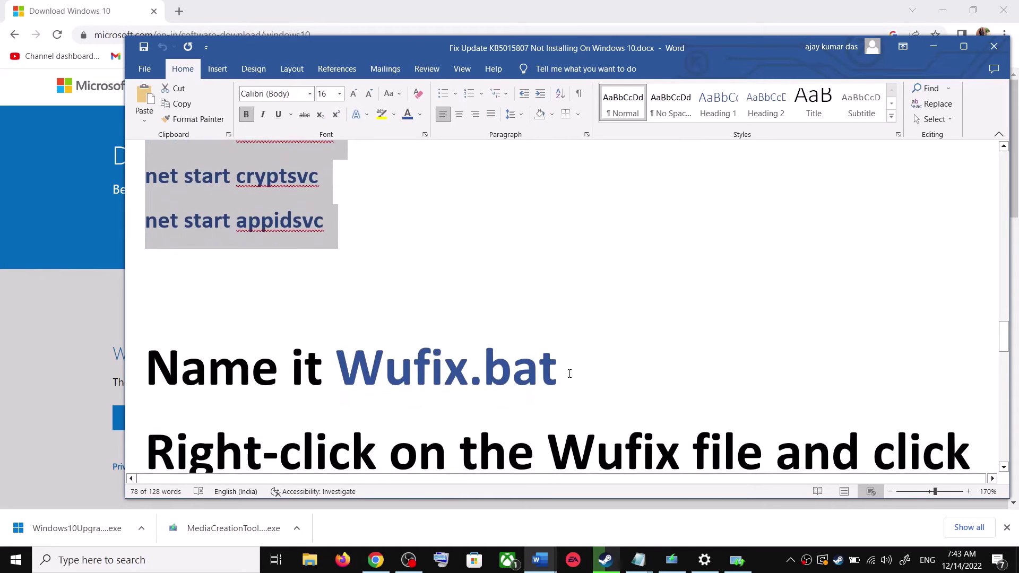
drag(569, 374, 394, 368)
key(ctrl+c)
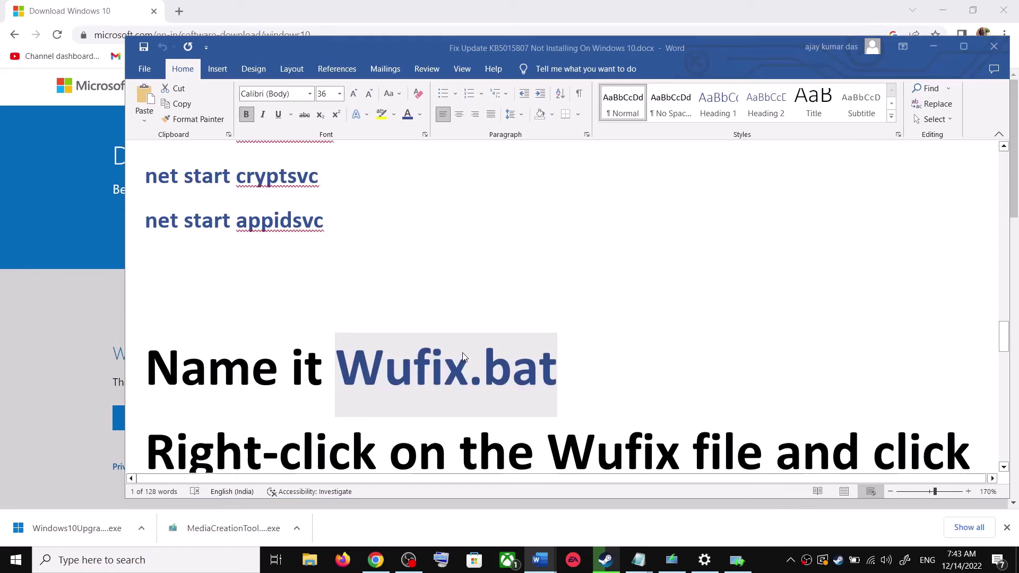
key(alt+Tab)
double_click(313, 378)
key(ctrl+v)
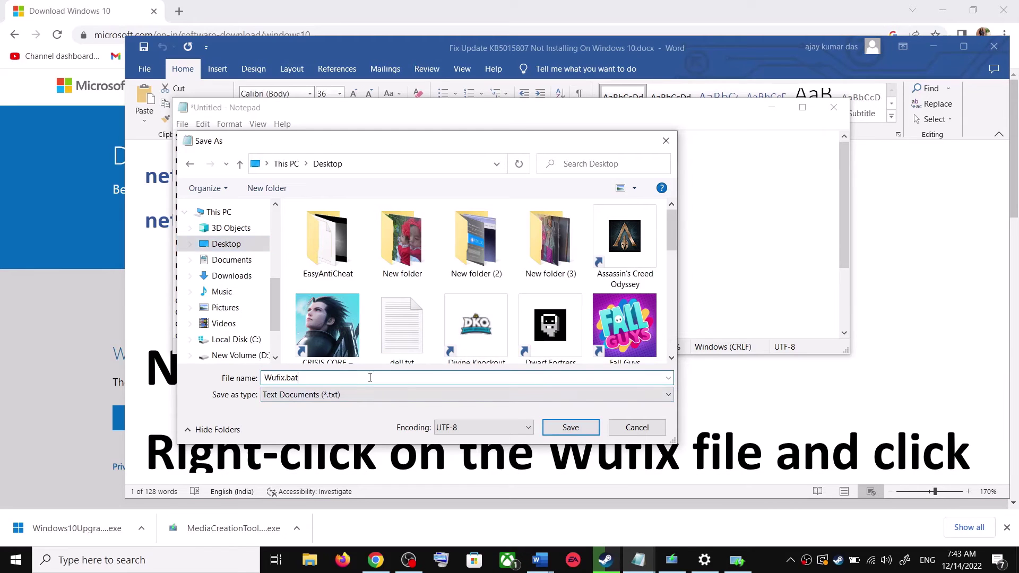
click(304, 399)
click(319, 416)
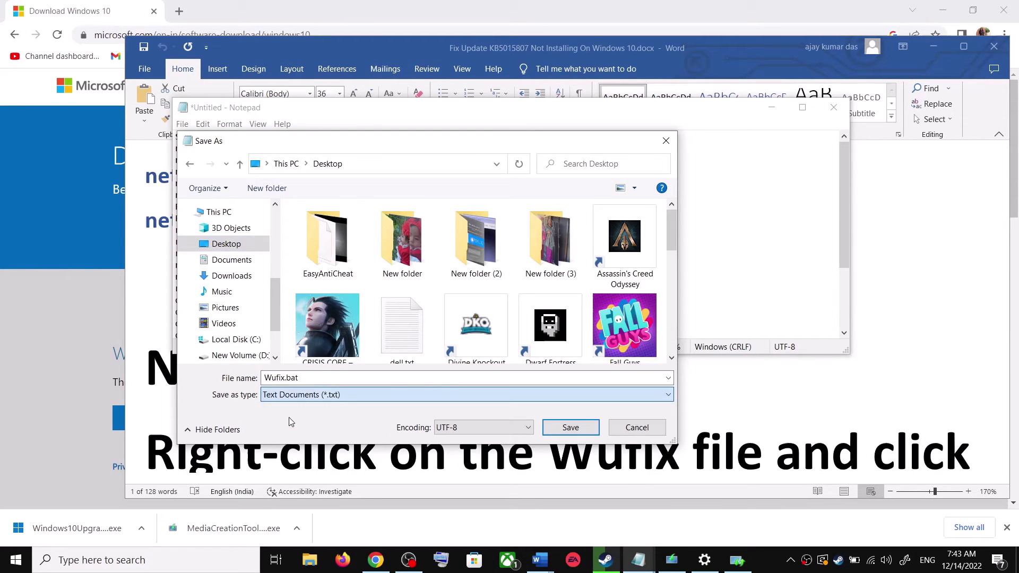
click(575, 427)
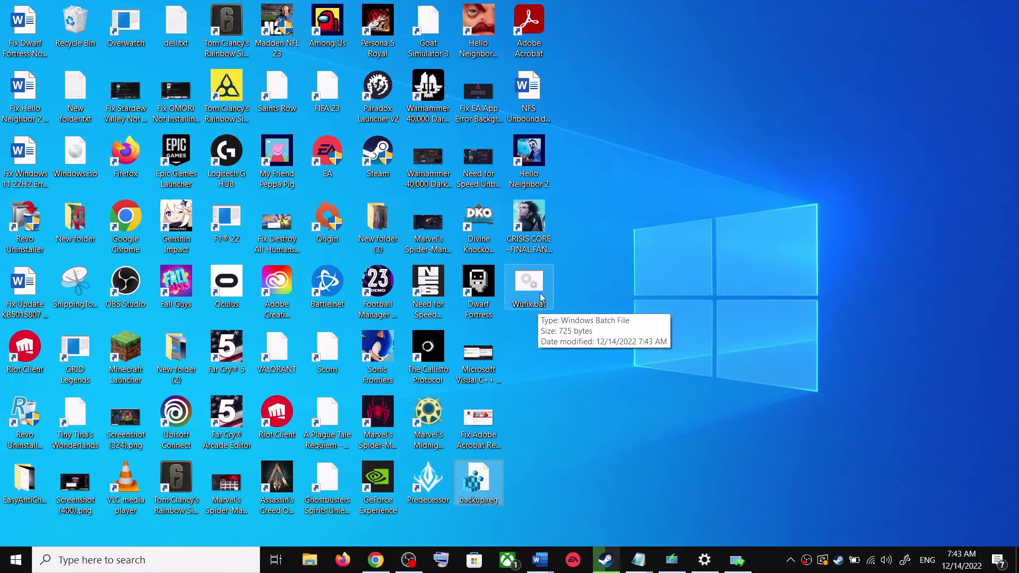
Step: Run Wufix.bat from the Desktop as administrator
right_click(535, 290)
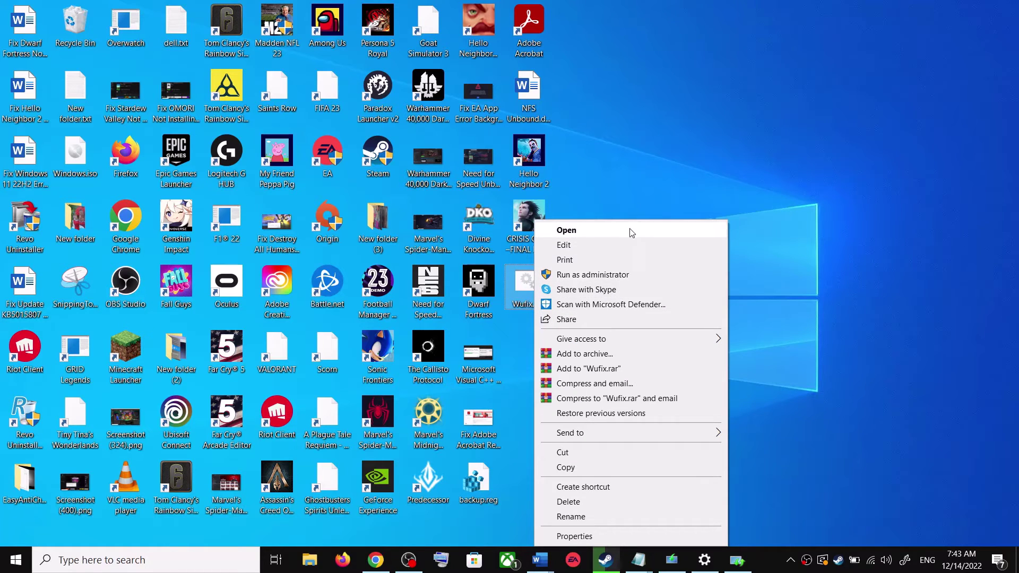
click(601, 187)
right_click(528, 295)
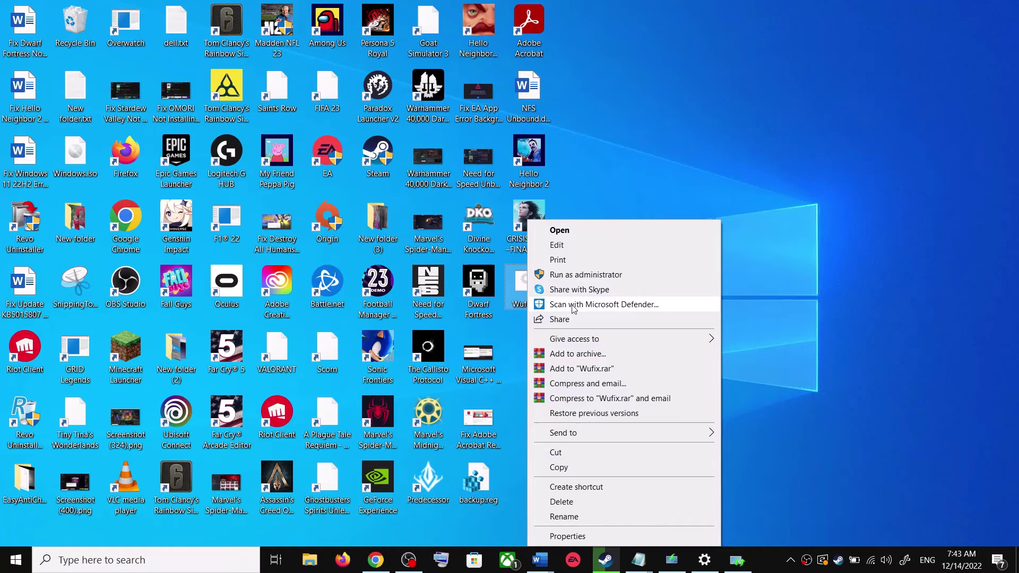
click(598, 275)
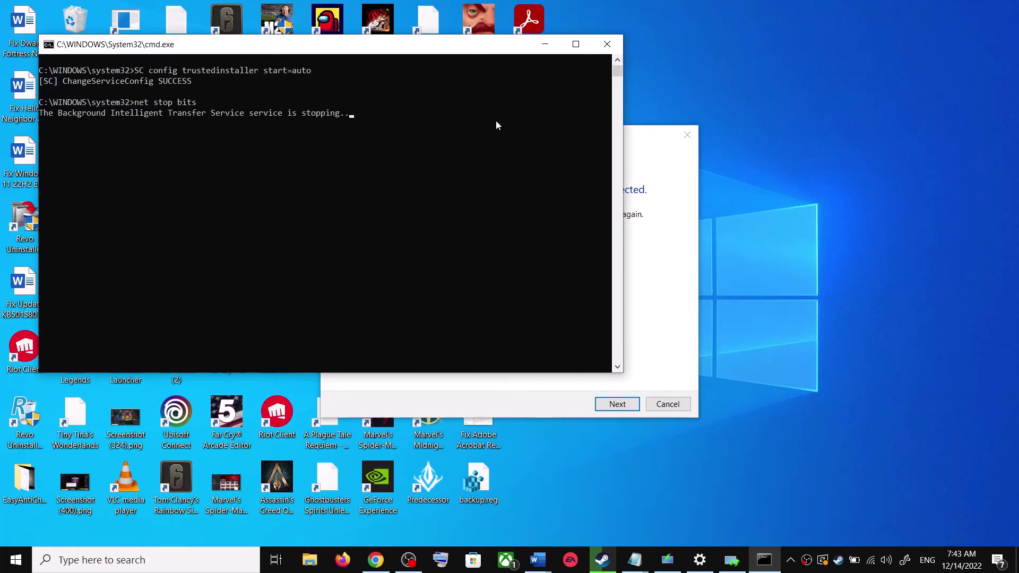
Step: Drag the cmd.exe window into view while Wufix runs its reset commands
drag(460, 48, 578, 143)
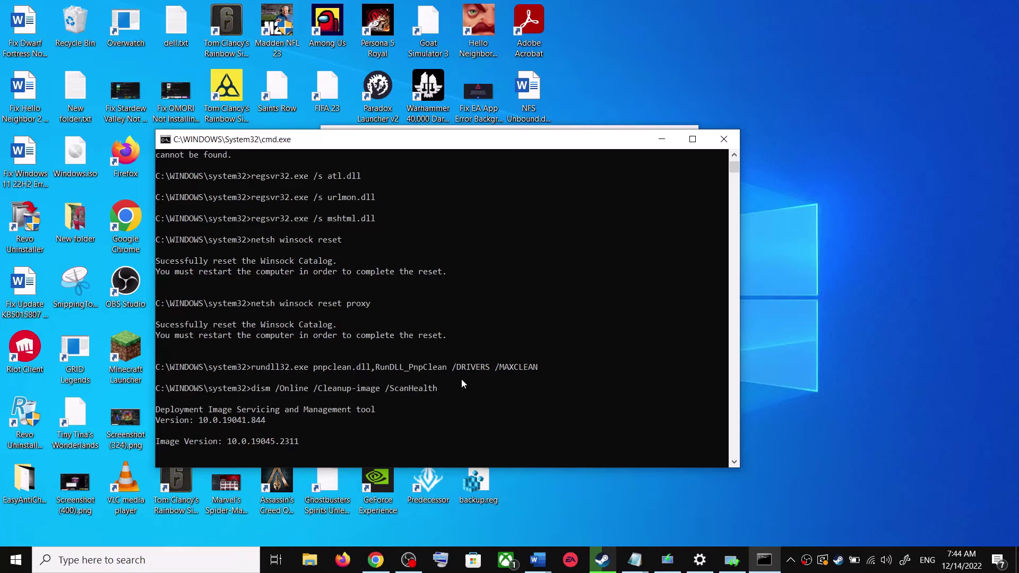
Step: Close the Settings window from its taskbar jump list
click(16, 560)
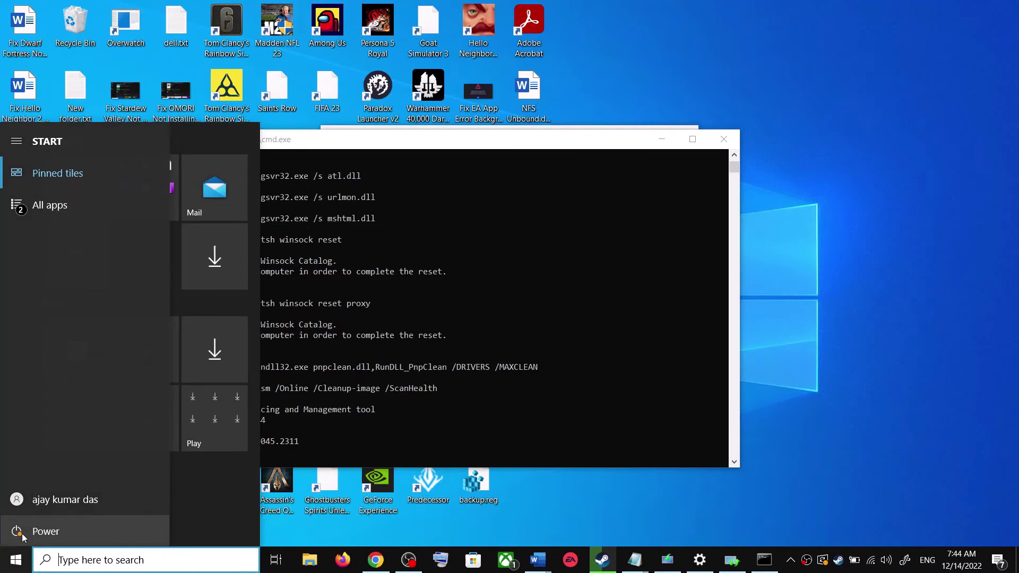
click(42, 531)
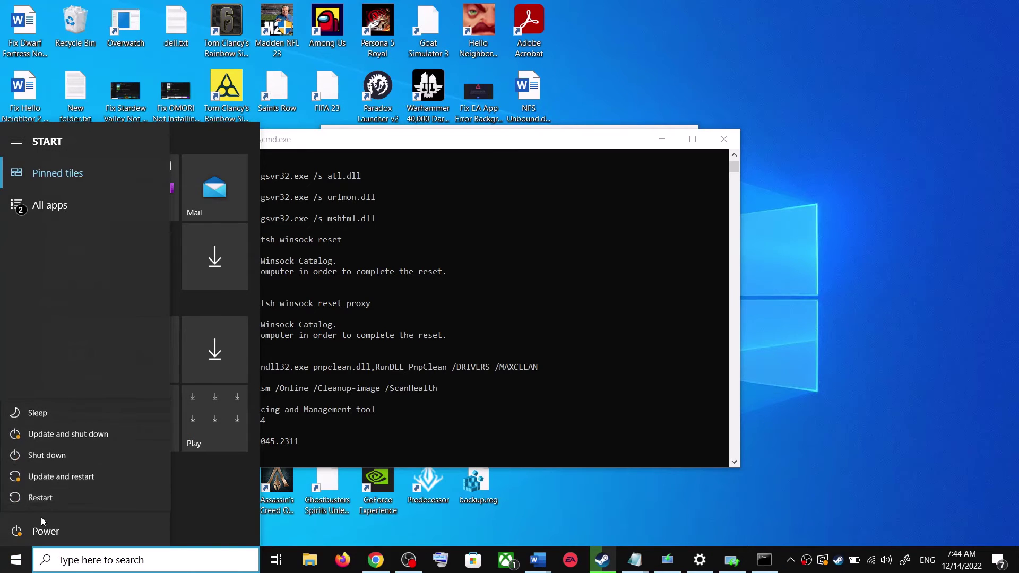
click(855, 325)
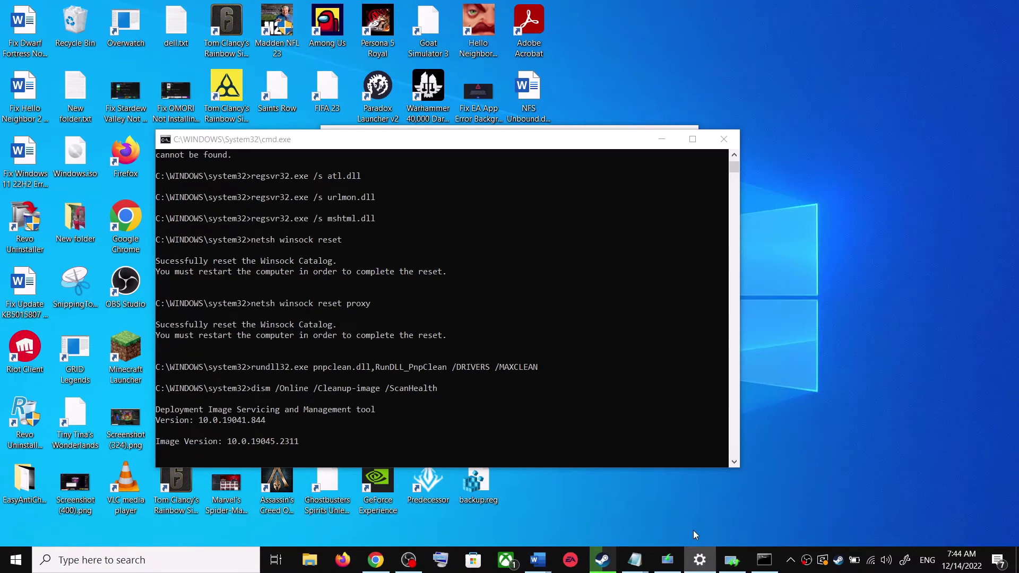
right_click(700, 560)
click(639, 530)
Step: In the Word guide, open the microsoft.com link under Step 4, Use Media Creation Tool
mouse_move(539, 561)
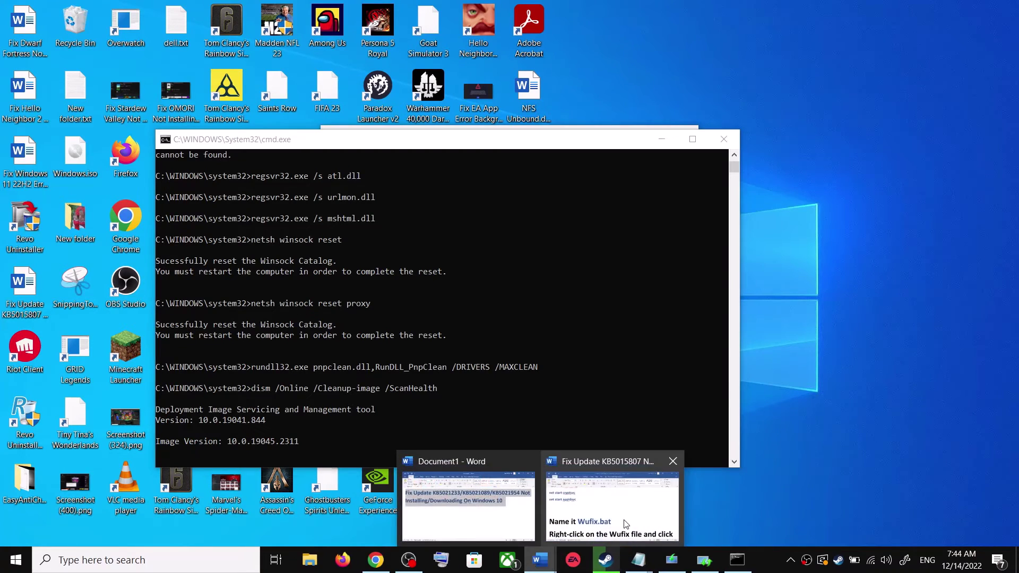
click(625, 524)
scroll(510, 346, down, 3)
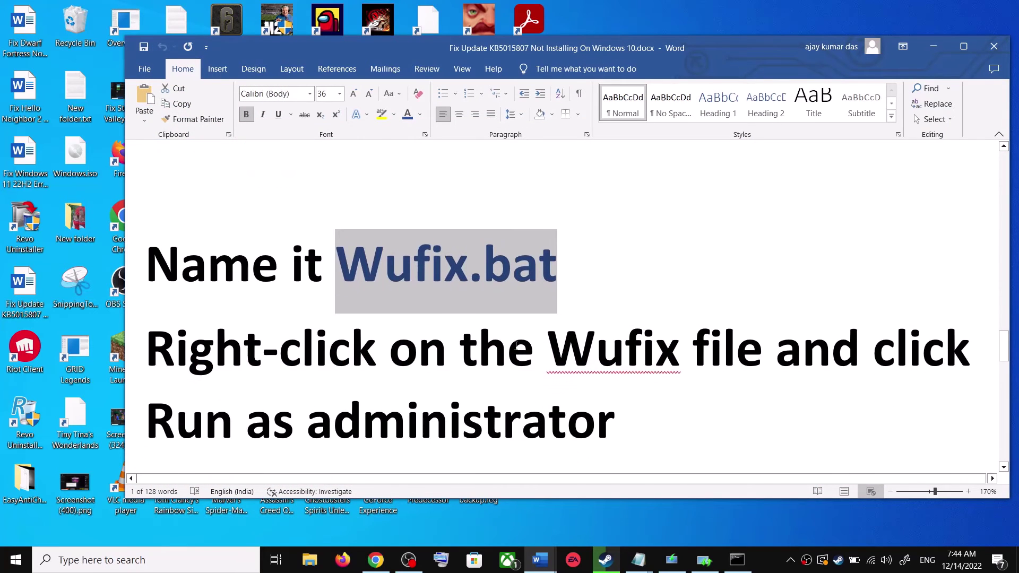
scroll(515, 346, down, 5)
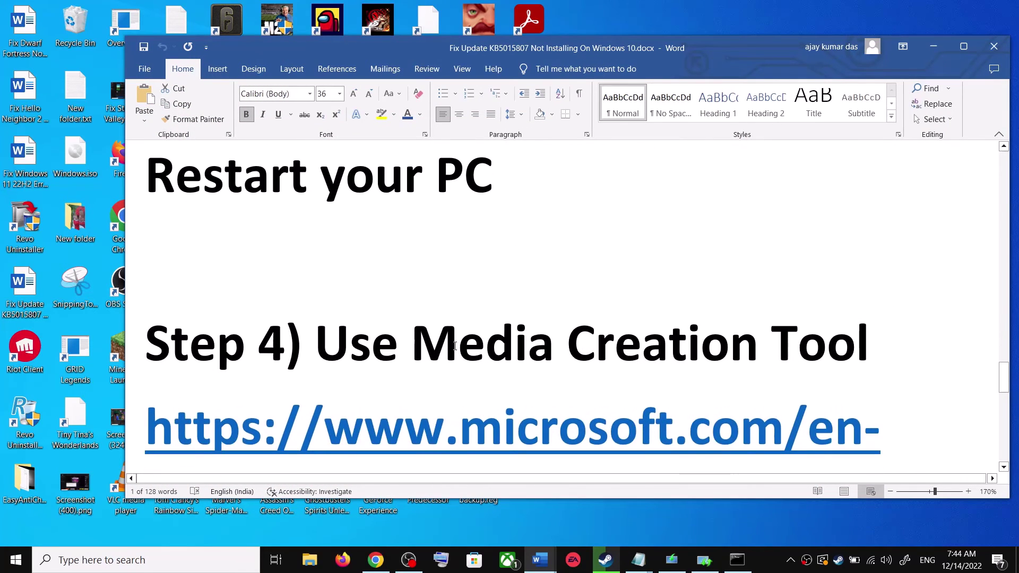
drag(365, 351, 879, 353)
scroll(507, 372, down, 2)
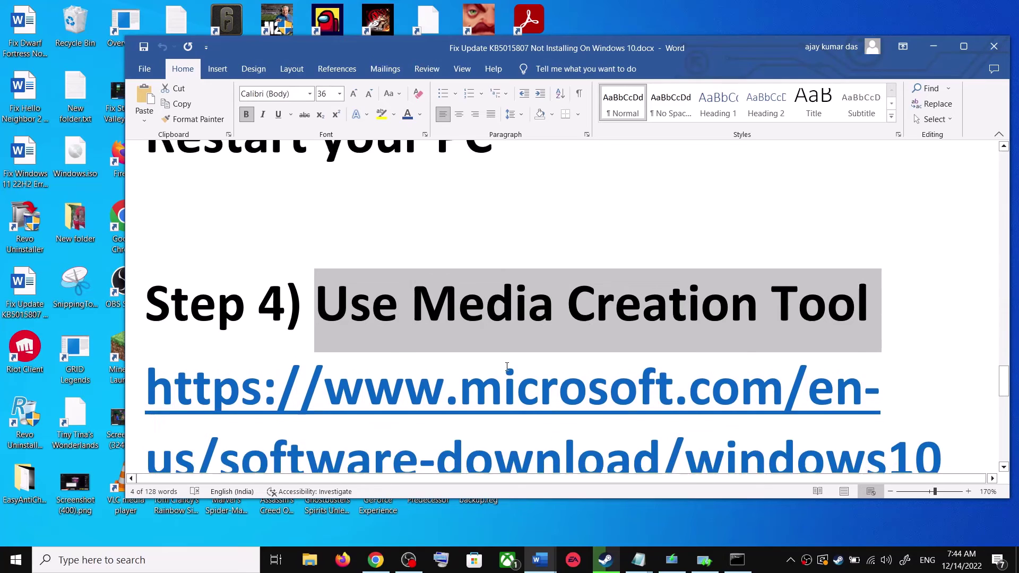
scroll(520, 367, down, 1)
ctrl+click(625, 332)
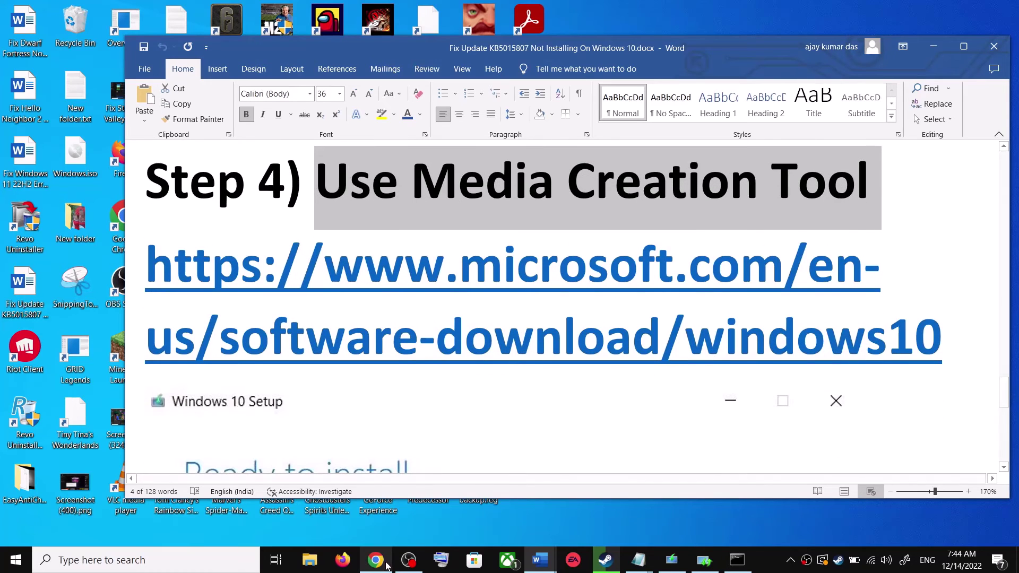
Step: Scroll to Create Windows 10 installation media and launch MediaCreationTool.exe from the downloads bar
scroll(196, 314, down, 5)
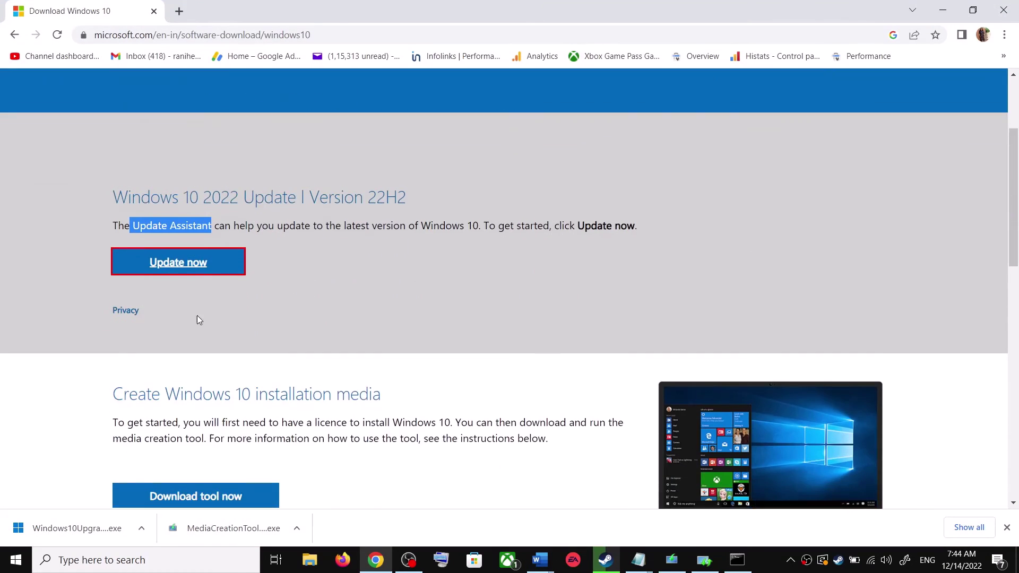
drag(118, 332, 209, 331)
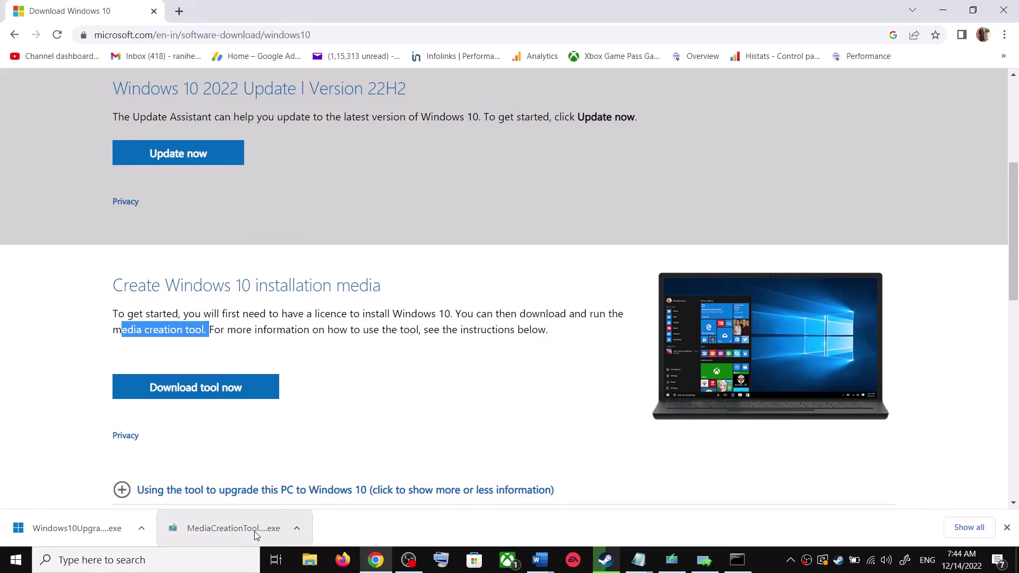
click(229, 533)
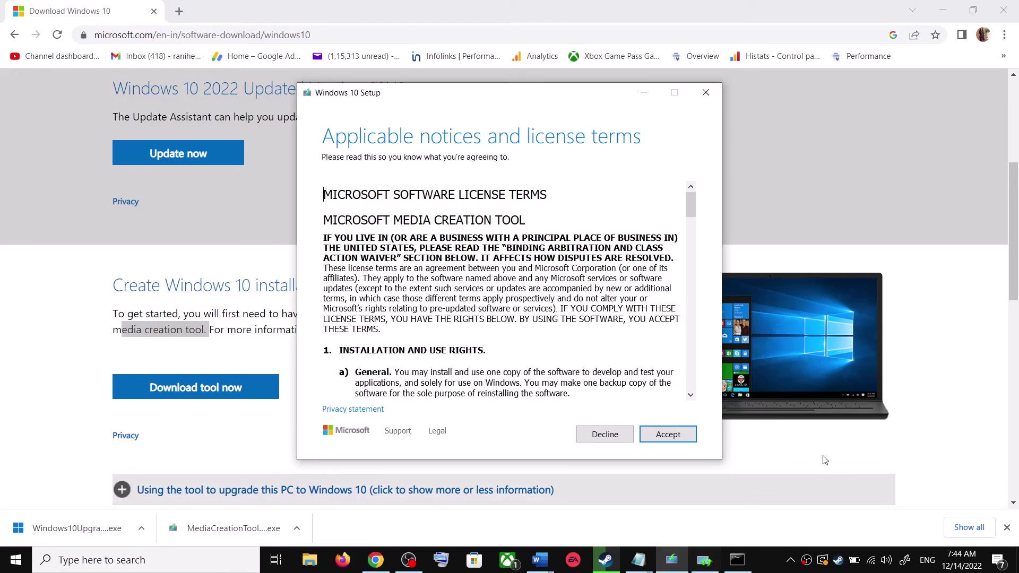
Step: Accept the Media Creation Tool license terms and choose Upgrade this PC now to begin downloading Windows 10
click(693, 435)
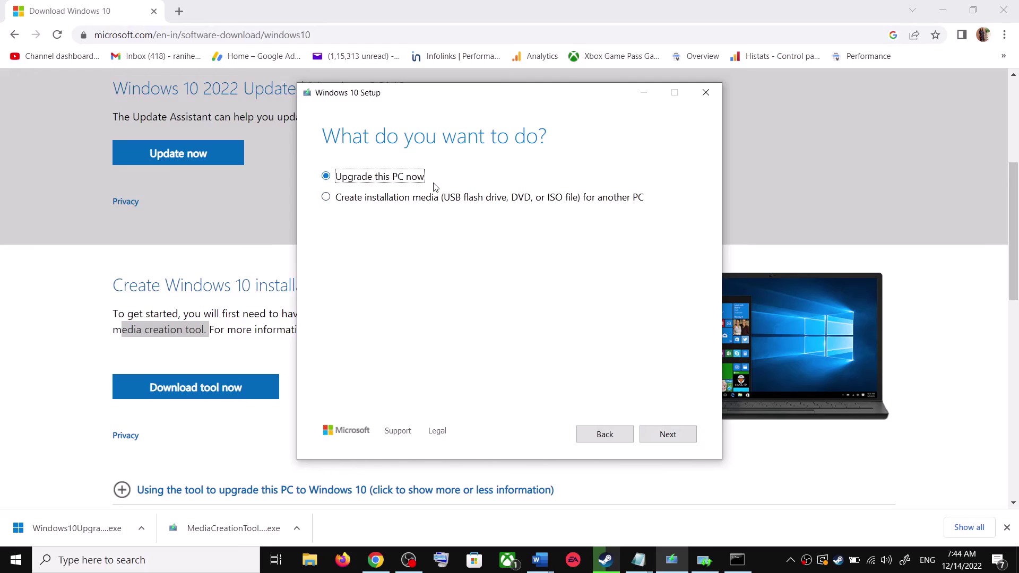
click(677, 435)
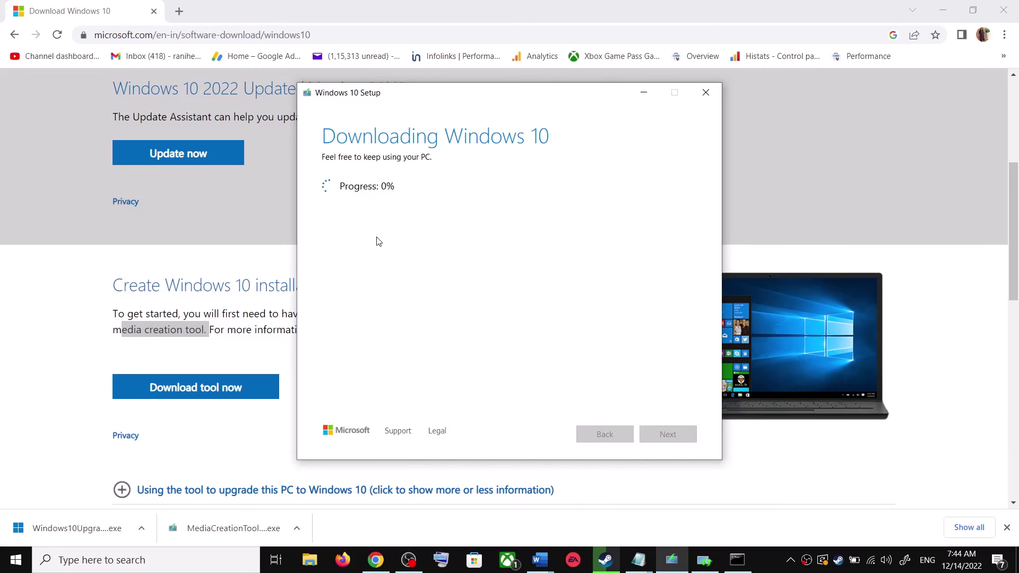
Step: Bring the Word fix guide to the front and maximize it to full screen
mouse_move(551, 570)
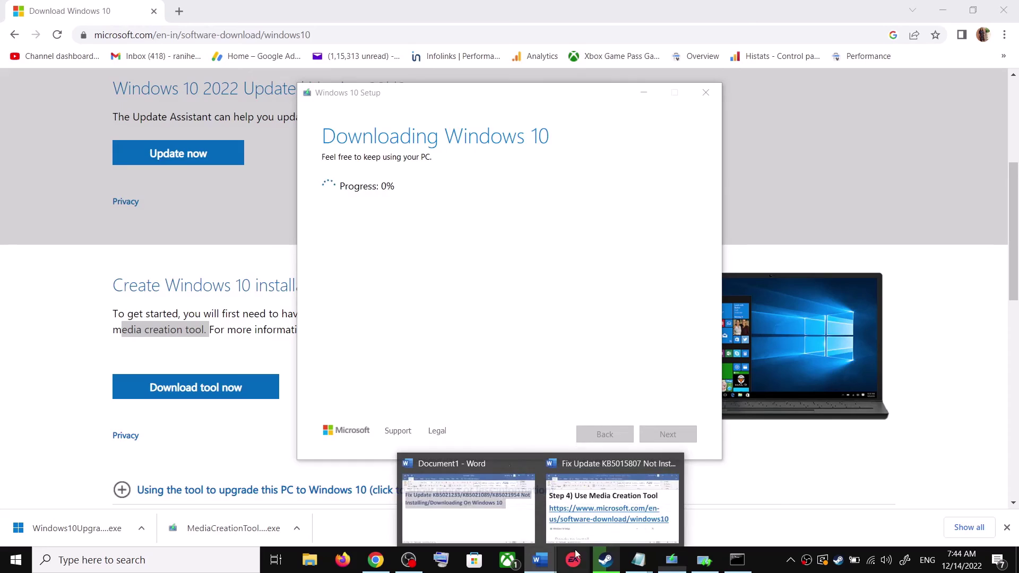
click(616, 494)
scroll(707, 338, down, 1)
scroll(708, 338, down, 2)
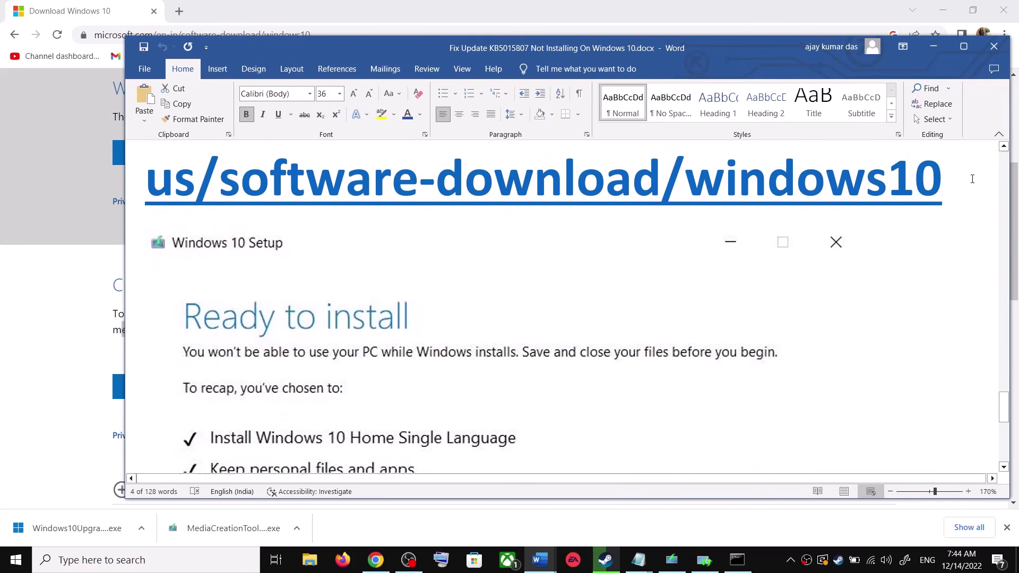
click(964, 46)
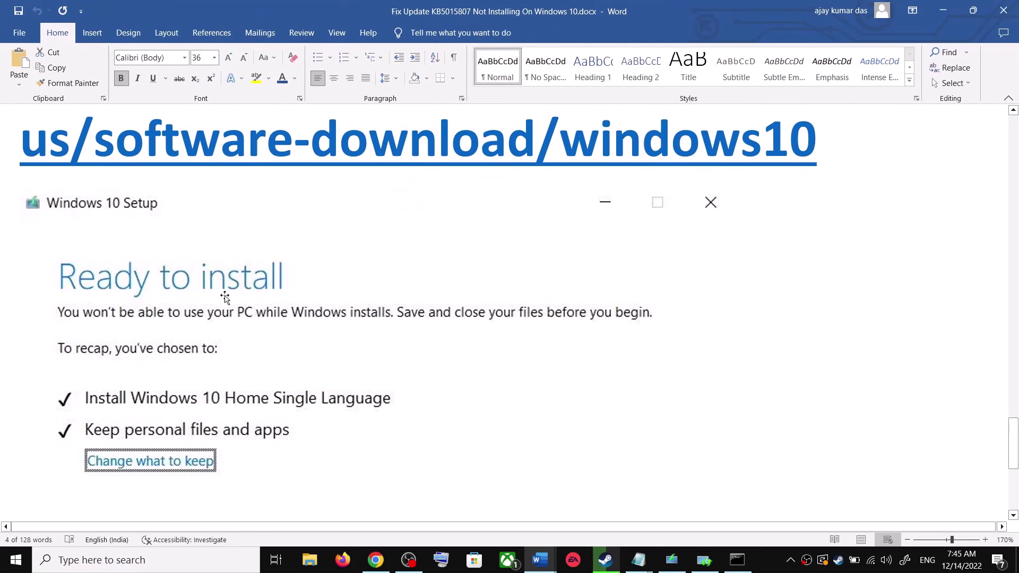
Step: Scroll the guide to the 'Ready to install' screenshot, which keeps personal files and apps, then switch windows from the taskbar
scroll(154, 271, down, 2)
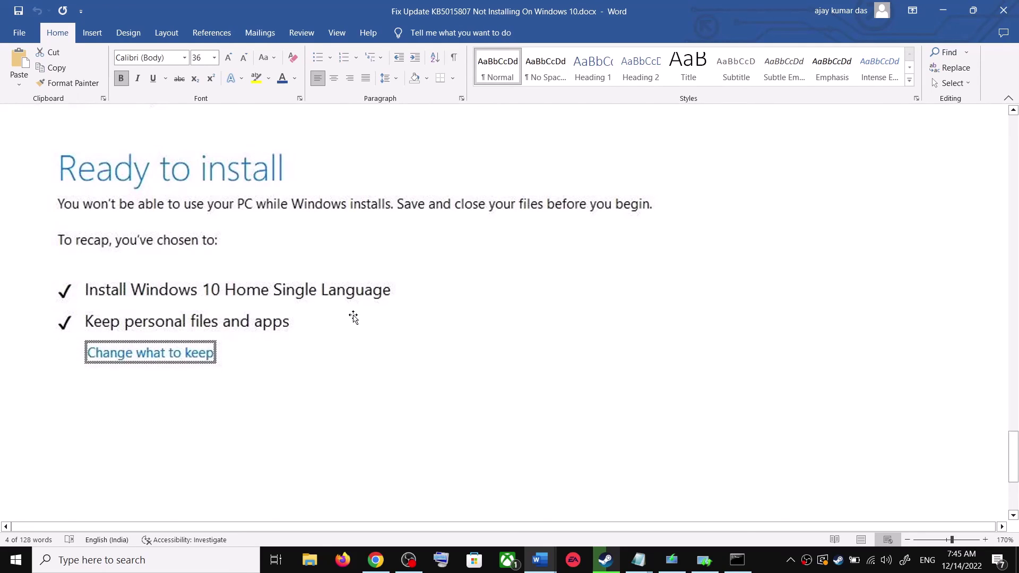
scroll(357, 320, down, 4)
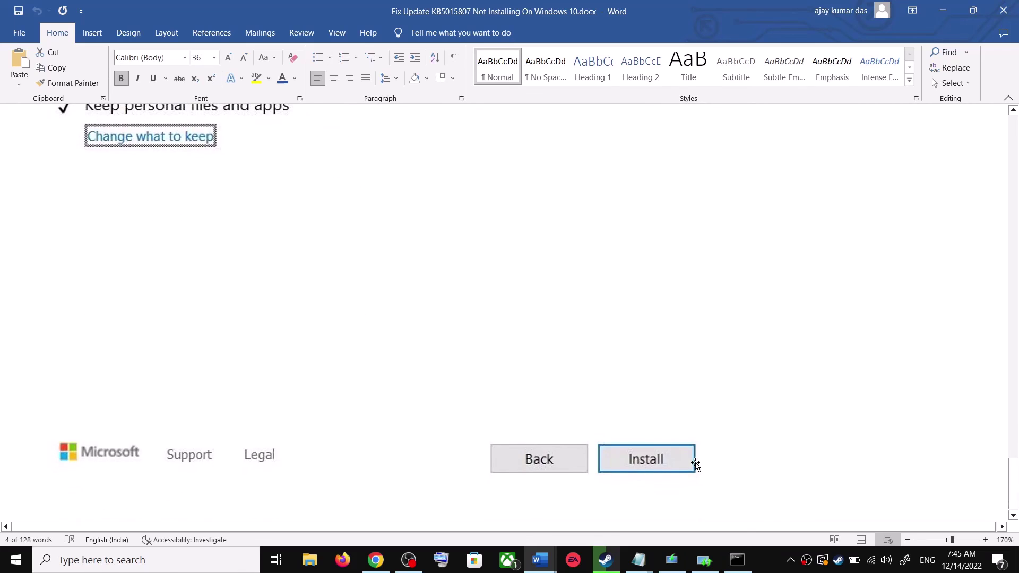
scroll(518, 369, up, 5)
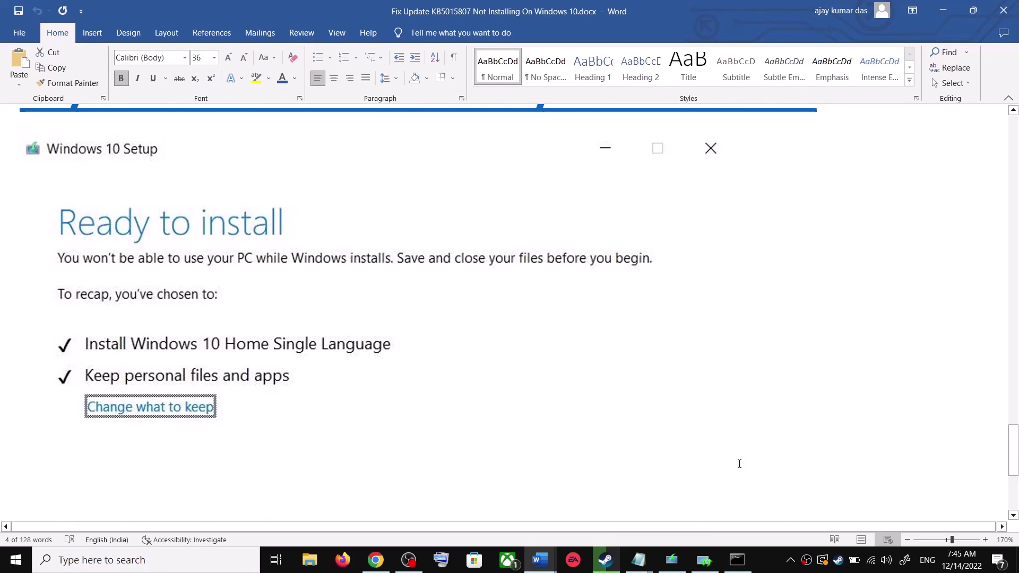
click(776, 561)
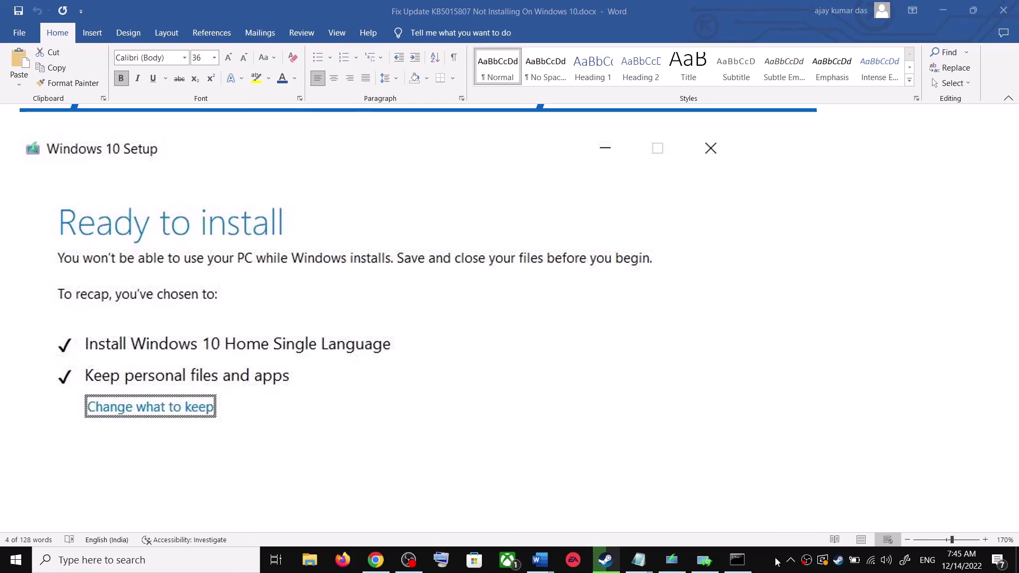